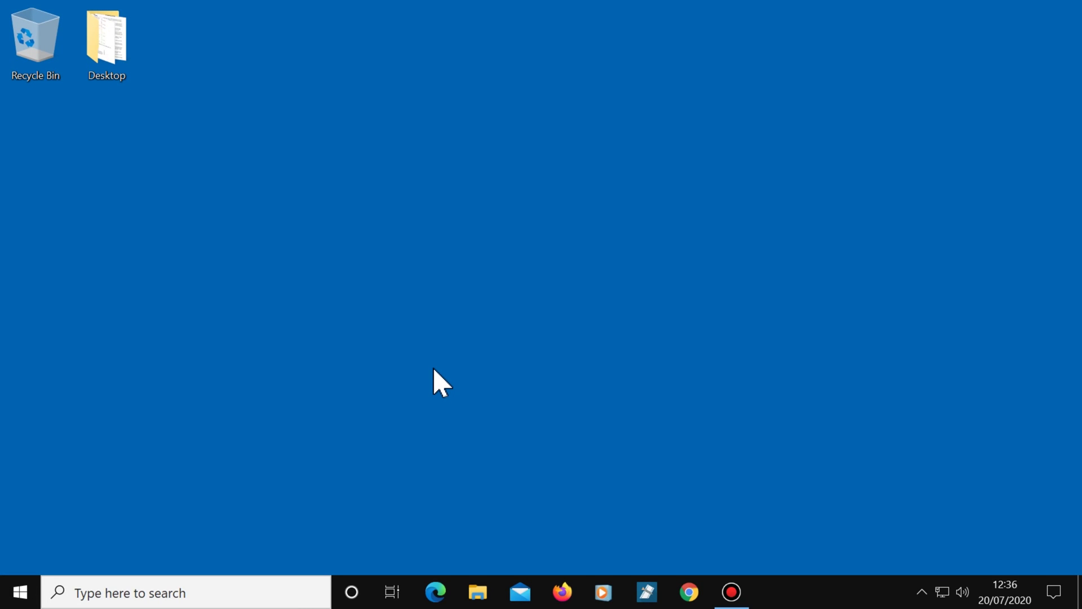
Search Windows for "create a restore point", open the System Protection settings, and move the window toward the middle of the desktop
click(235, 589)
text(create a restore point)
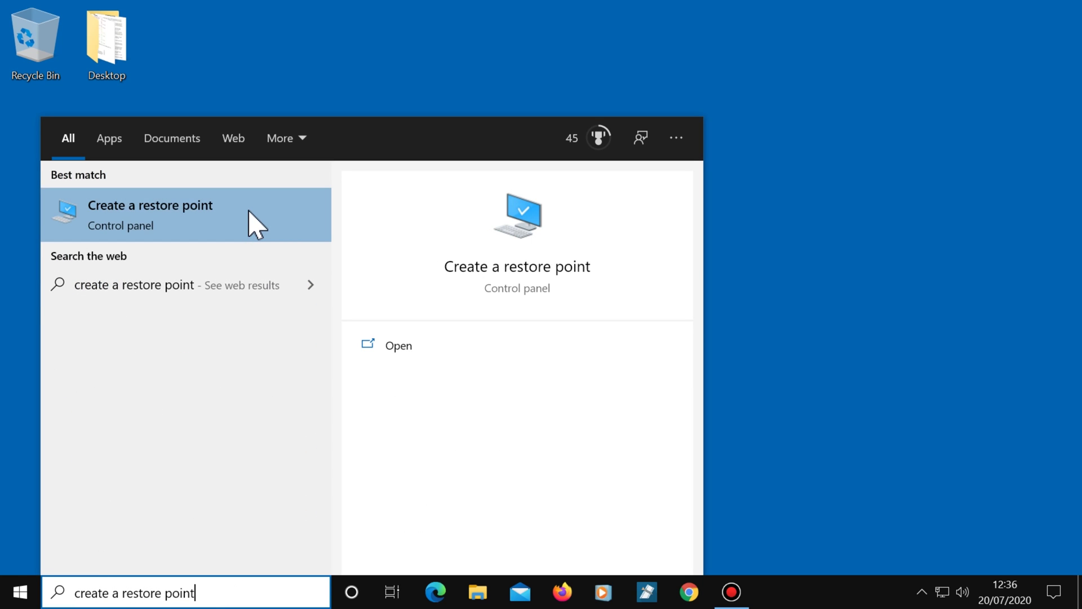
click(253, 224)
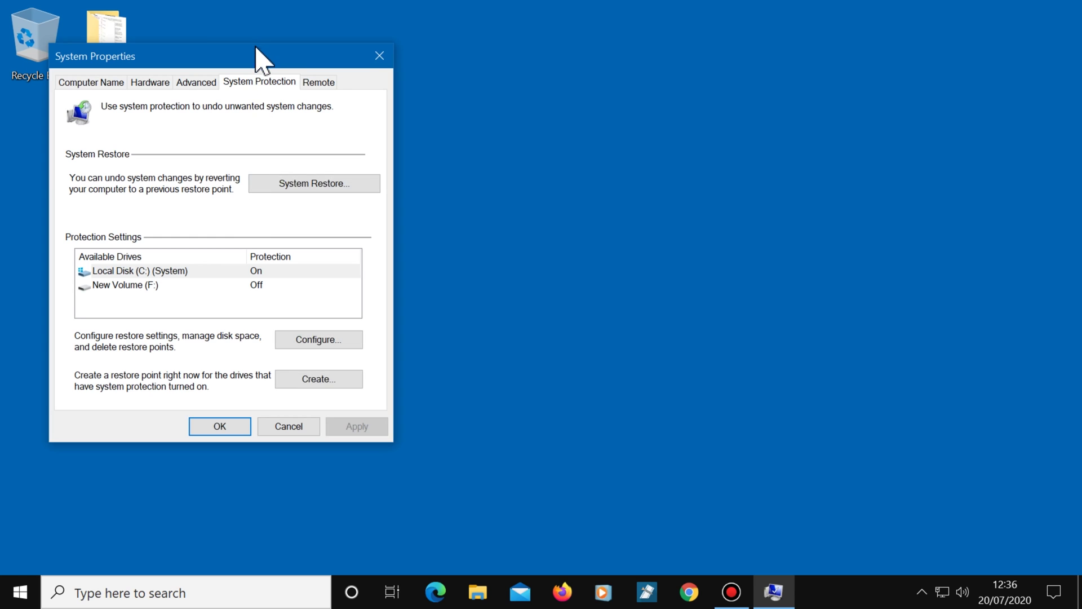
drag(256, 56, 552, 102)
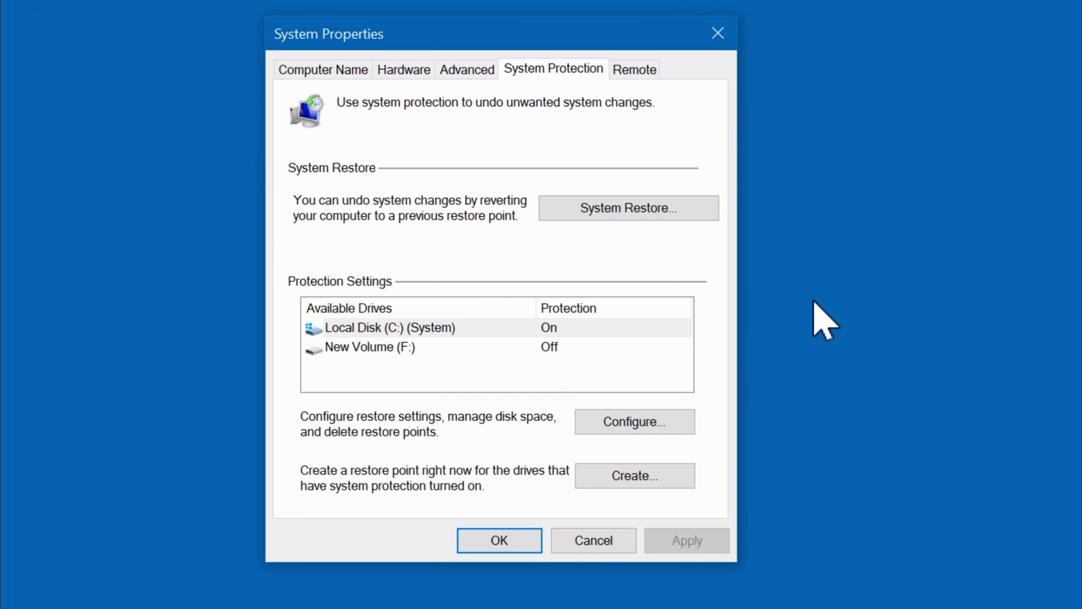
Configure Local Disk (C:) with system protection turned on and maximum disk space usage at 4% (17.83 GB)
click(488, 329)
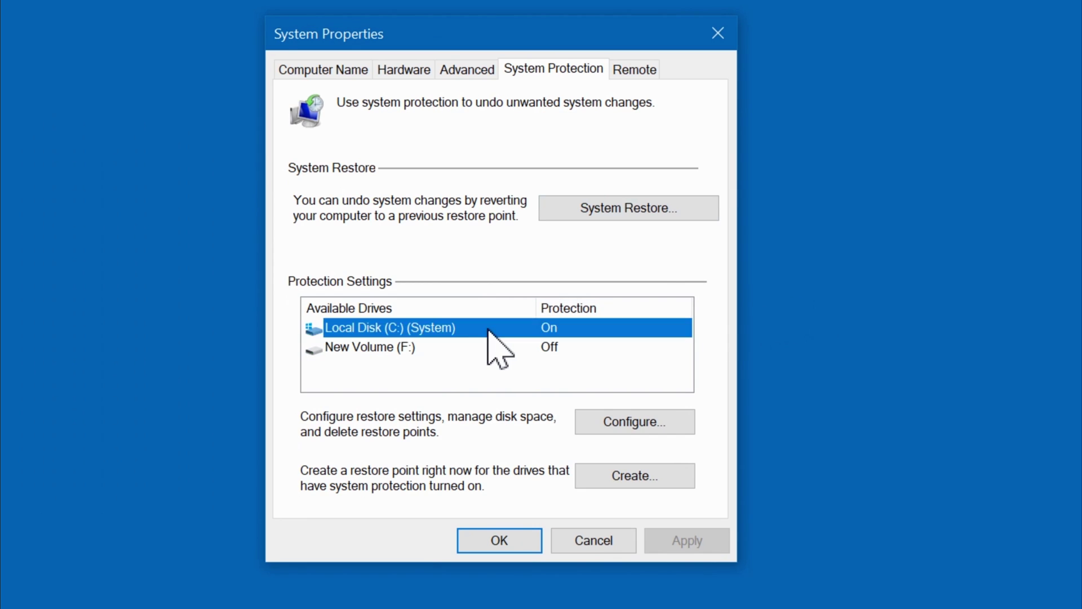
click(687, 422)
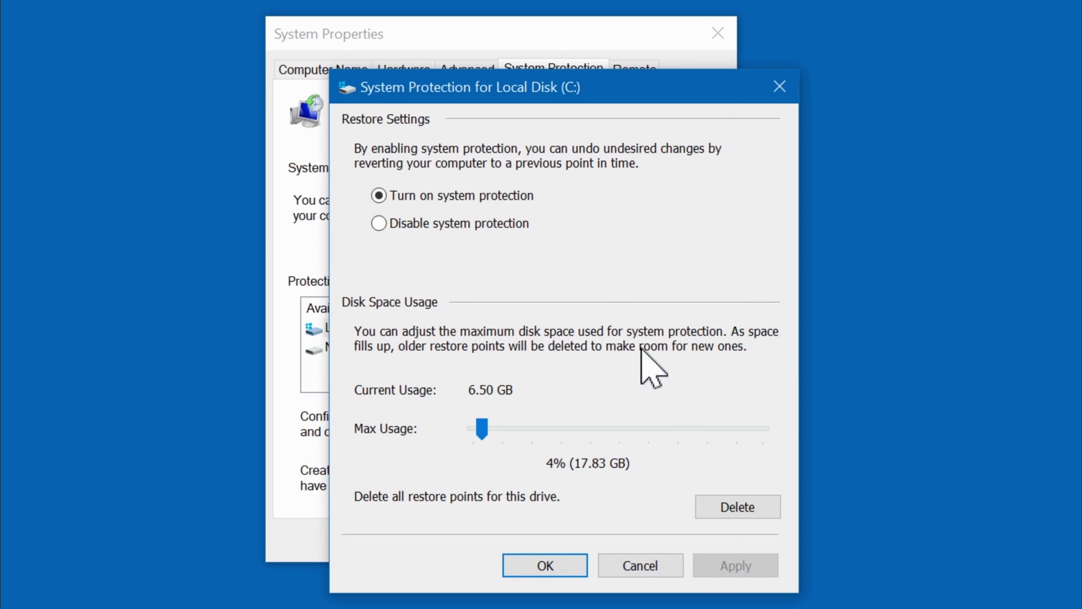
click(454, 195)
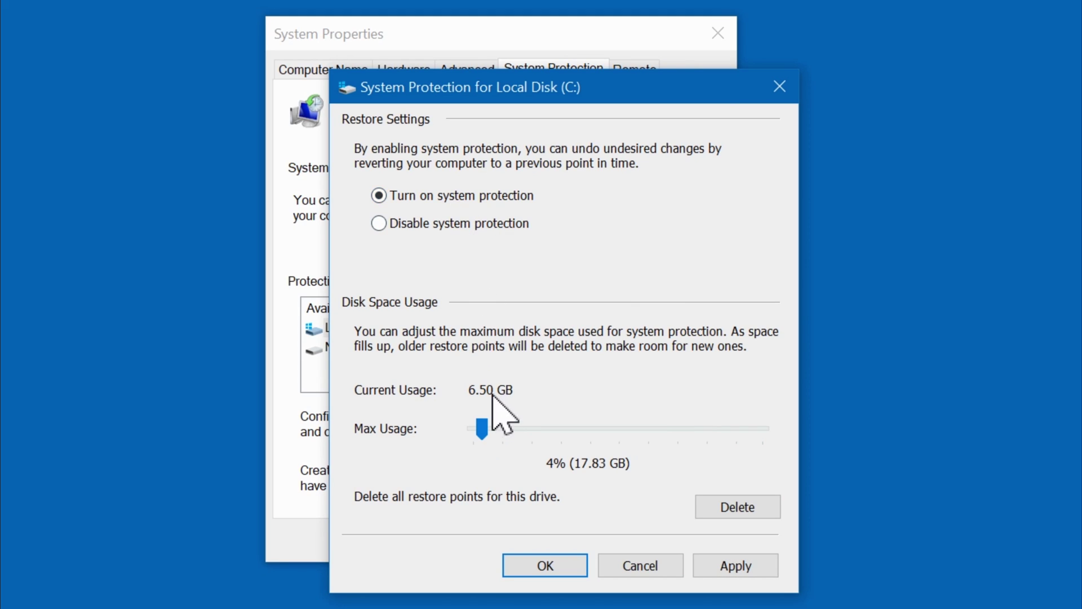
drag(480, 432, 475, 432)
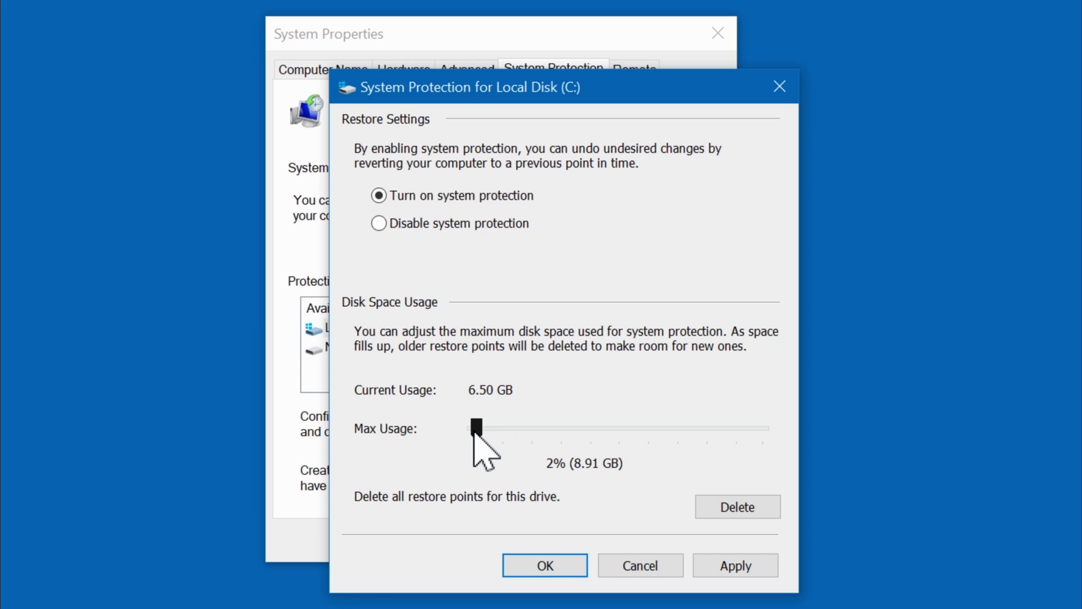
drag(474, 433, 480, 434)
click(705, 569)
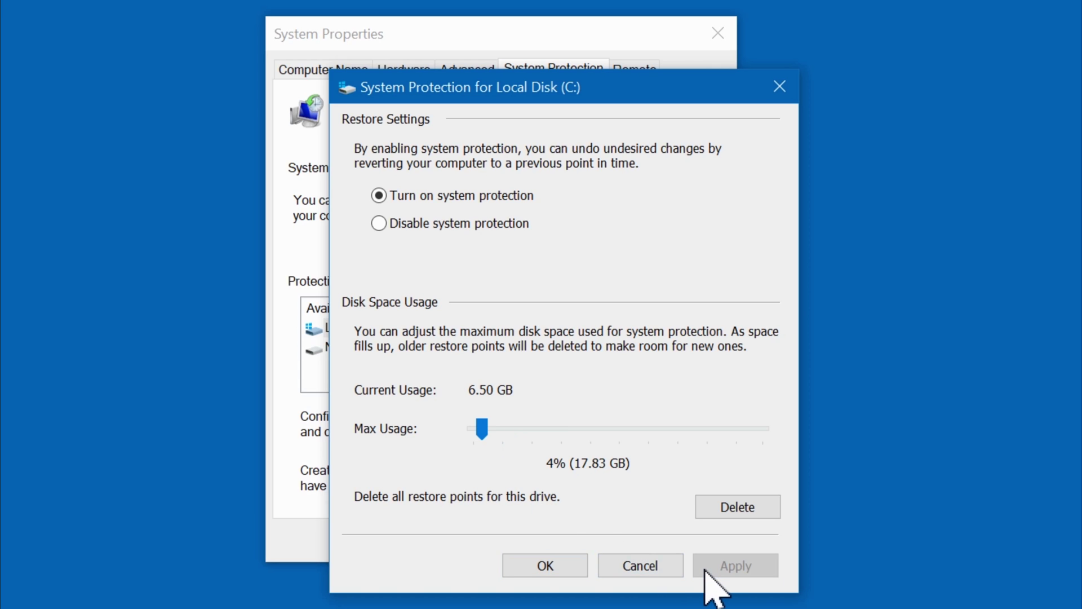
click(578, 570)
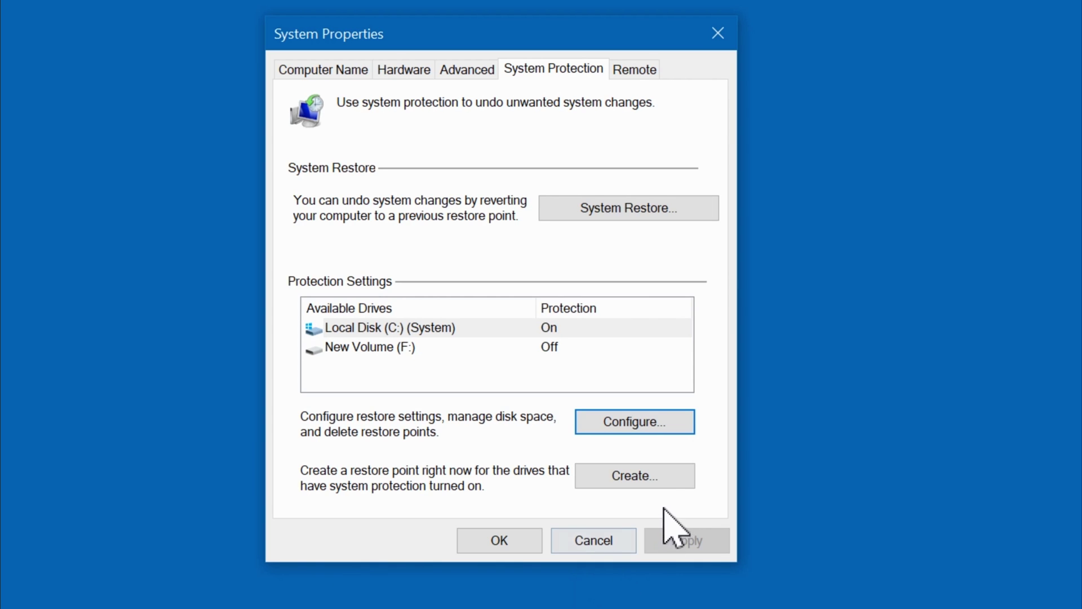
Create a restore point described as "PC working normally" and close System Properties
click(675, 485)
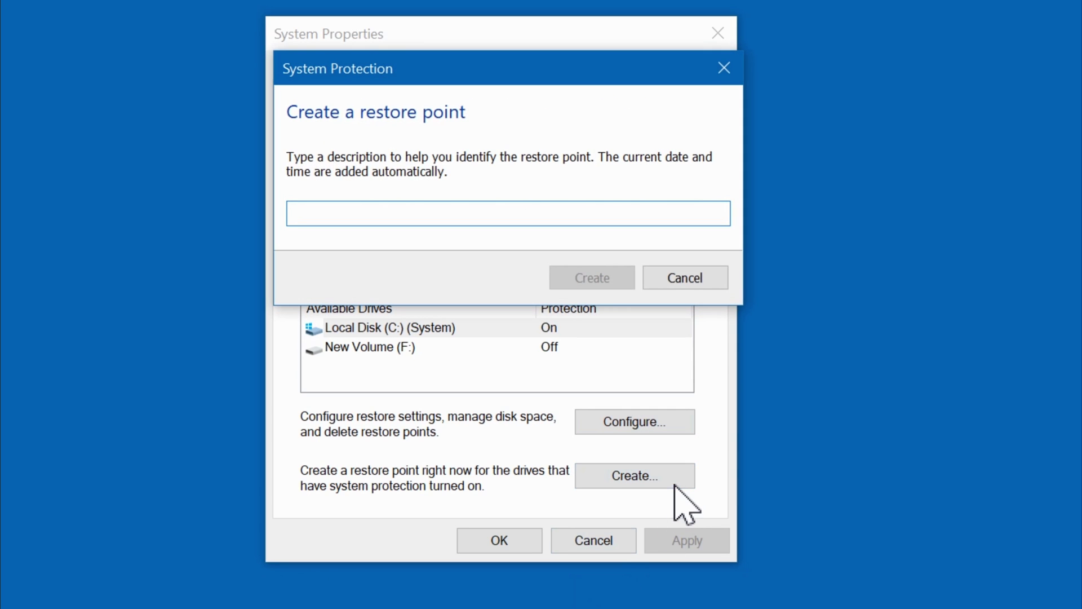
text(PC)
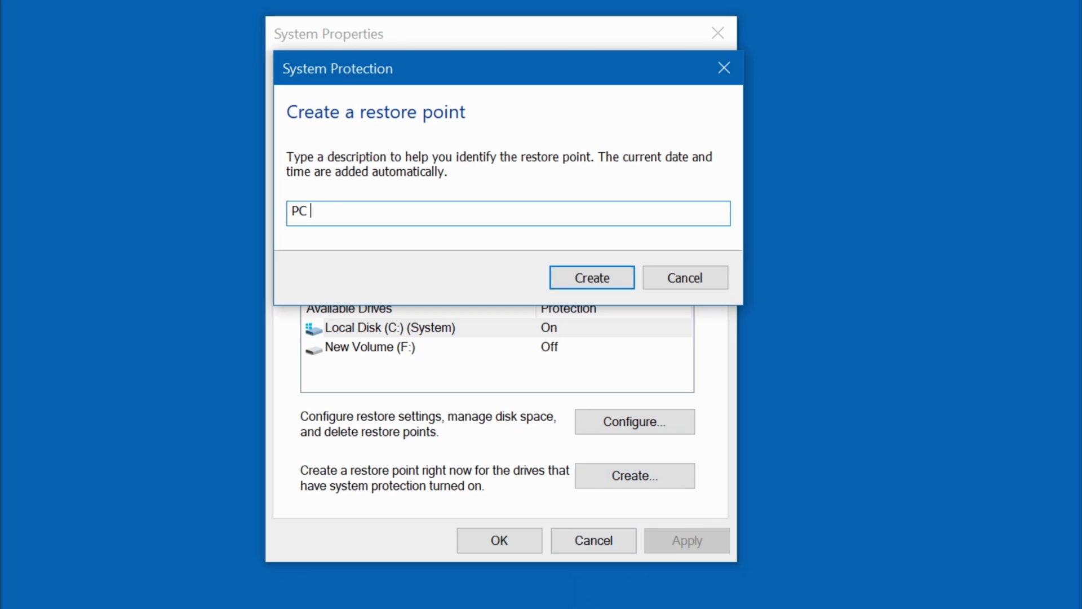
text( working normally)
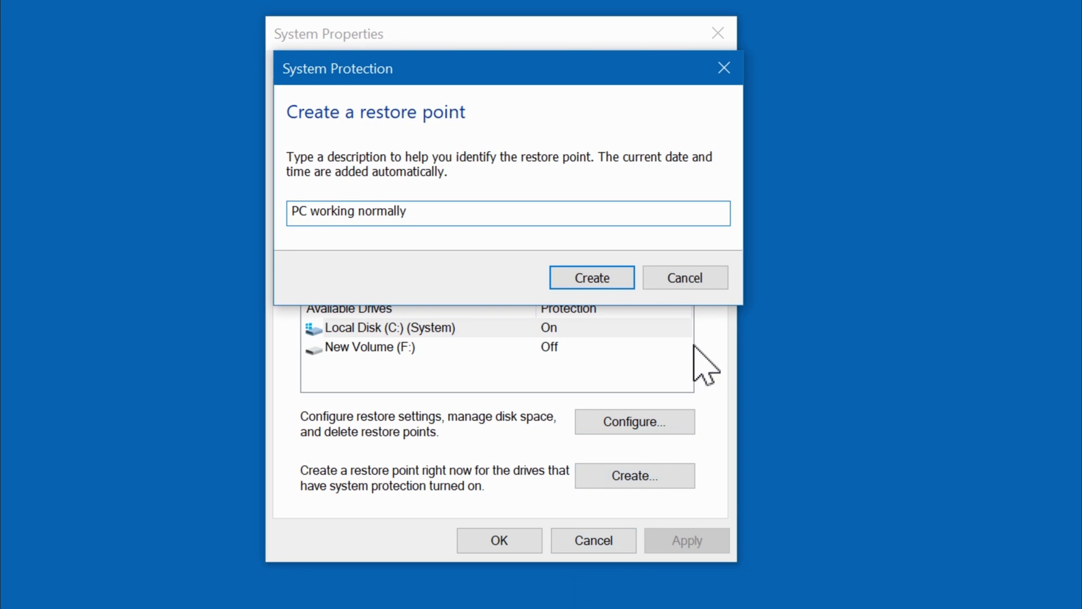
click(623, 279)
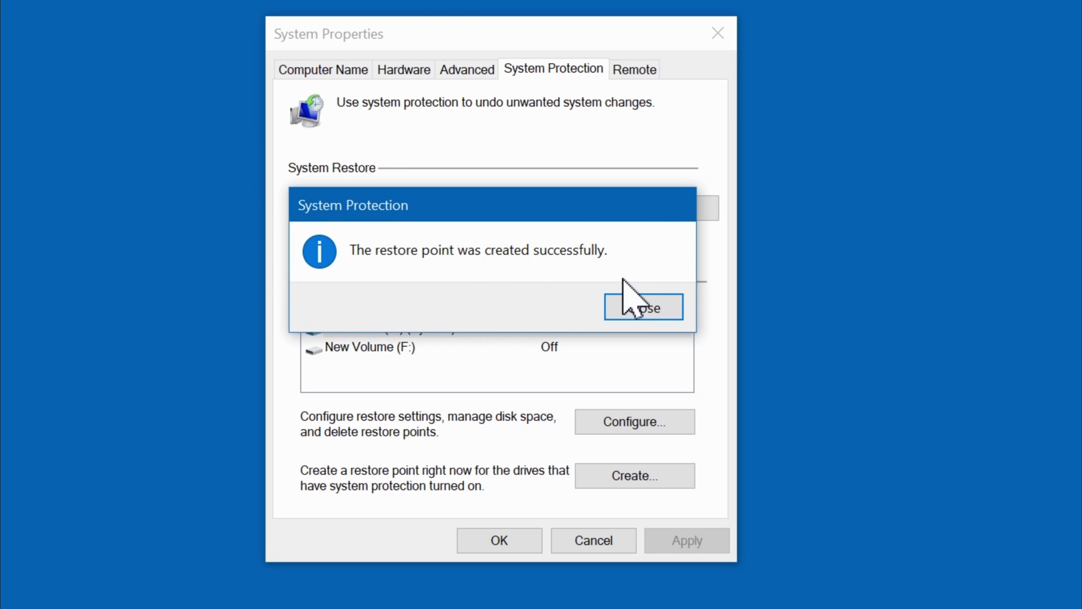
click(672, 314)
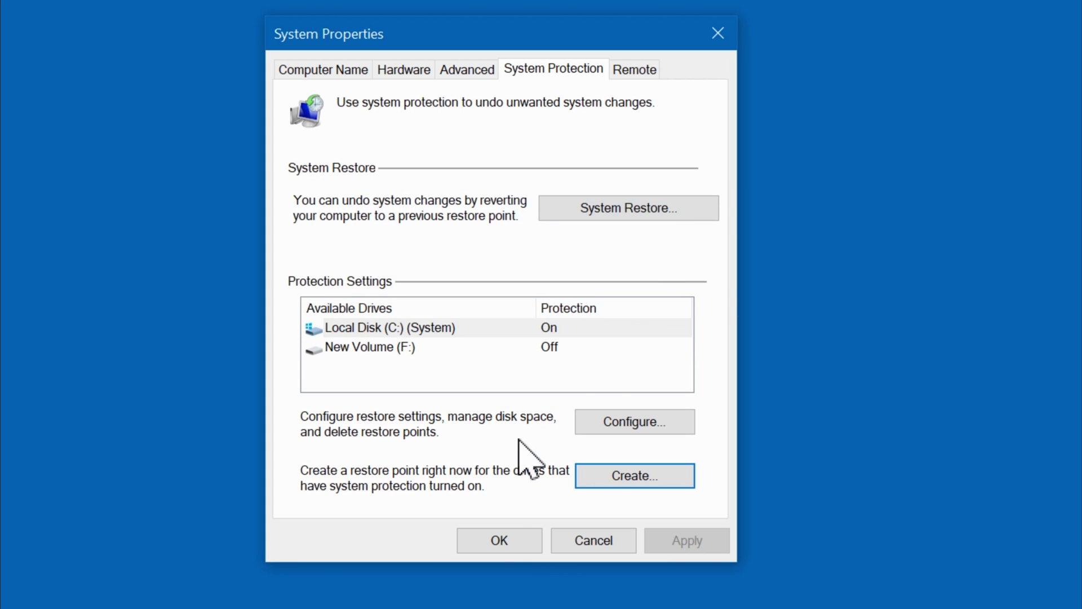
click(510, 542)
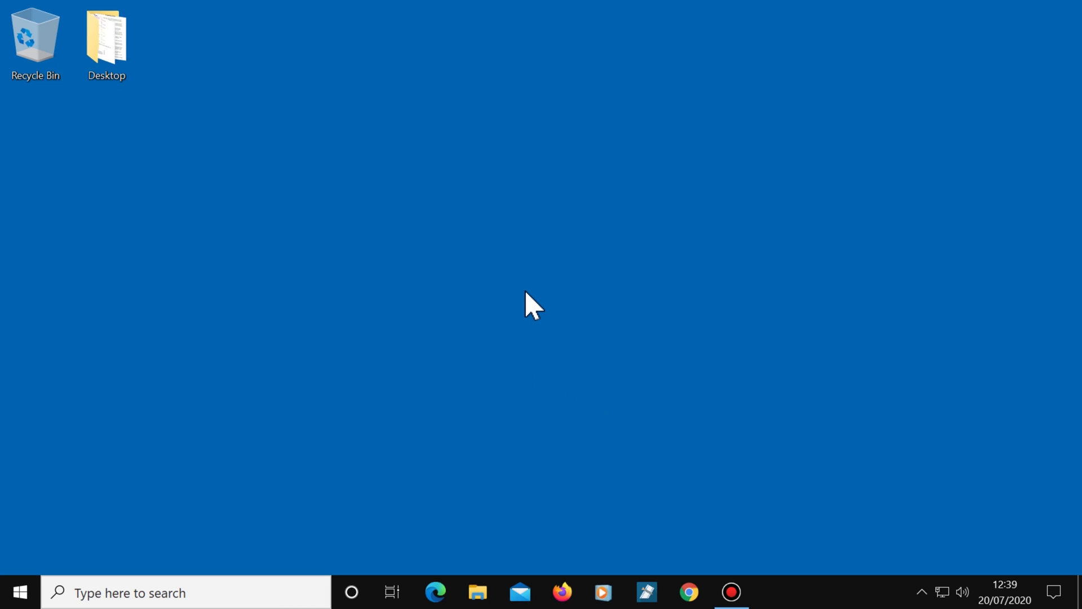
Search Windows for "recovery", launch System Restore from the advanced recovery tools, and close the Recovery window
click(251, 596)
text(recovery)
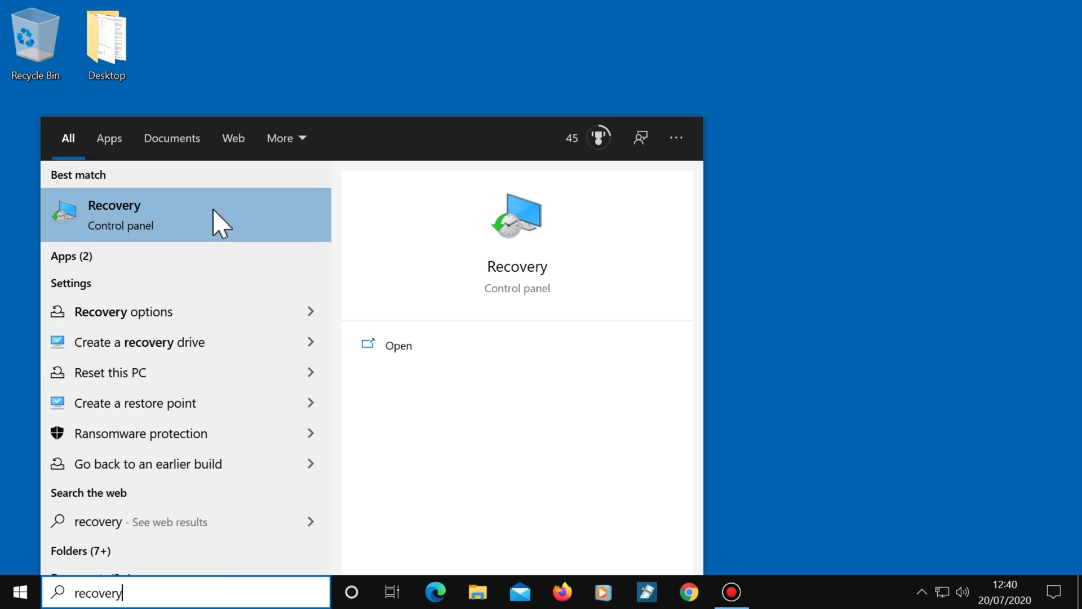
click(503, 304)
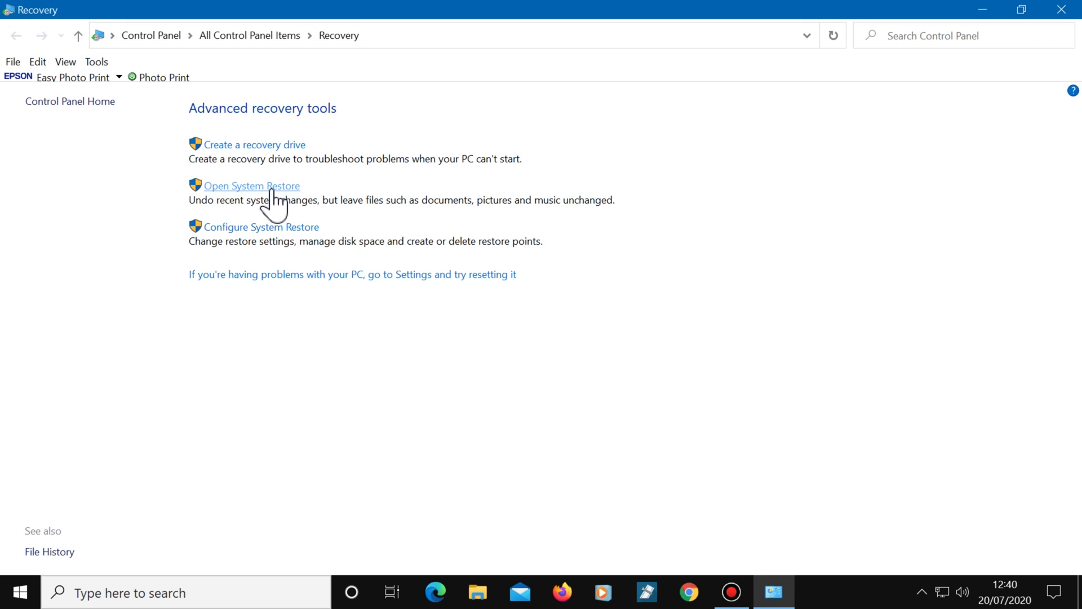
click(272, 191)
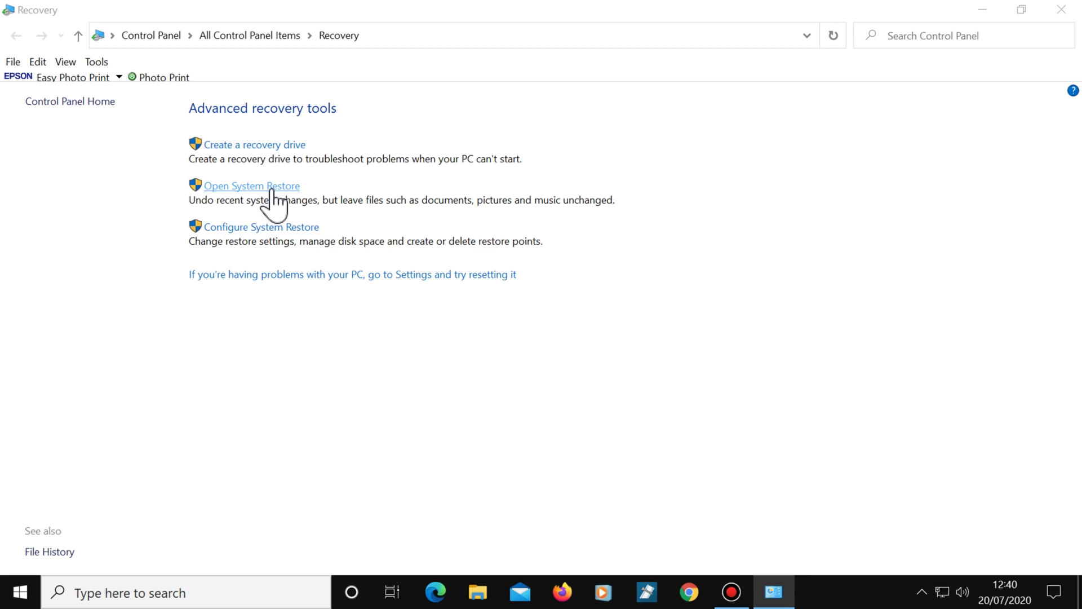
click(1062, 10)
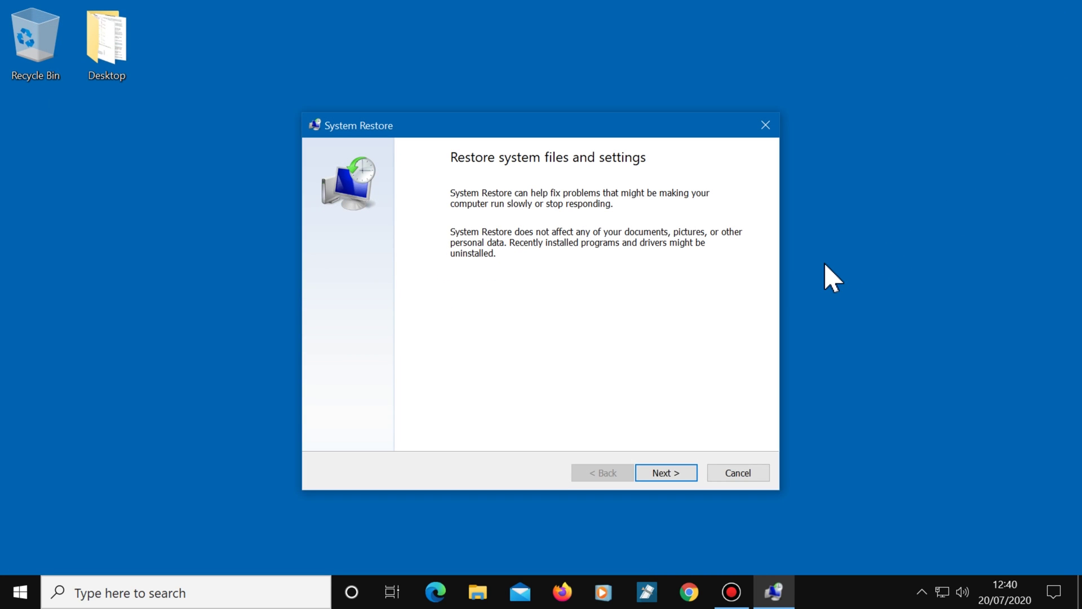
Show more restore points and scan the "PC working normally" point for affected programs
click(693, 476)
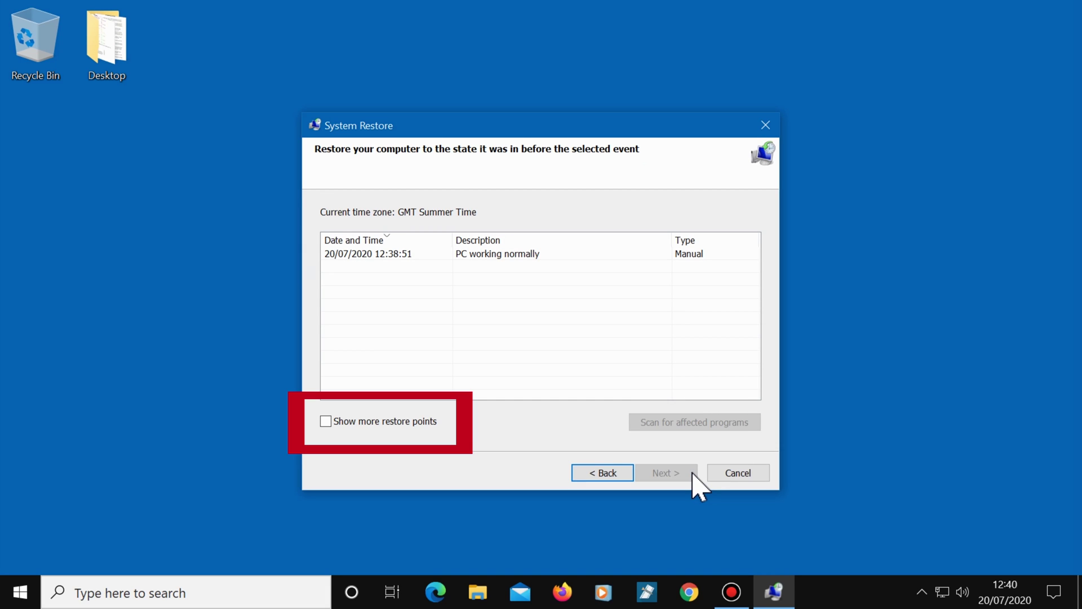
click(325, 422)
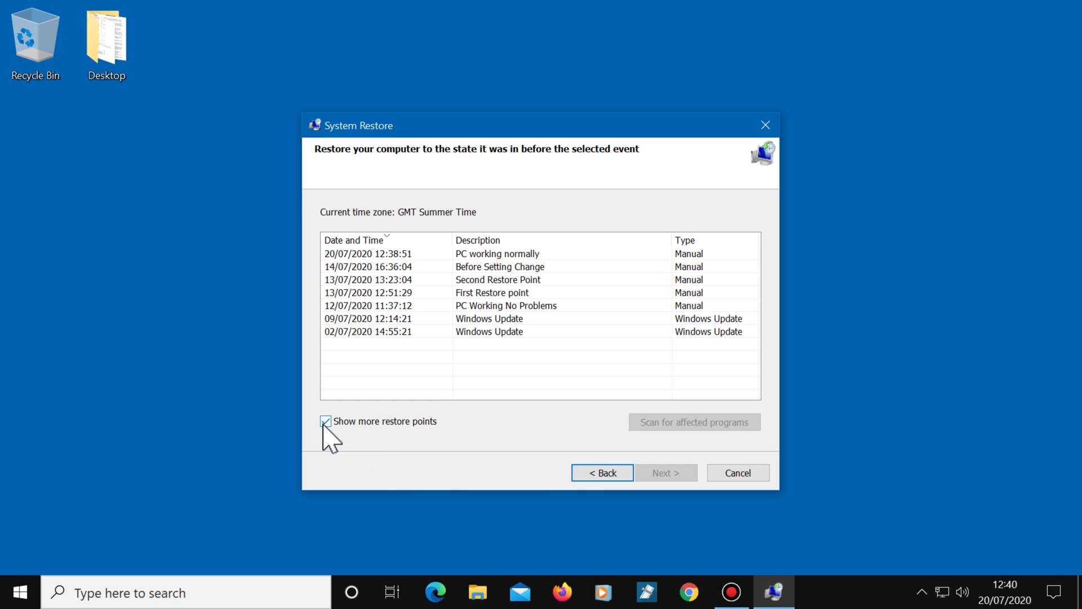
click(569, 267)
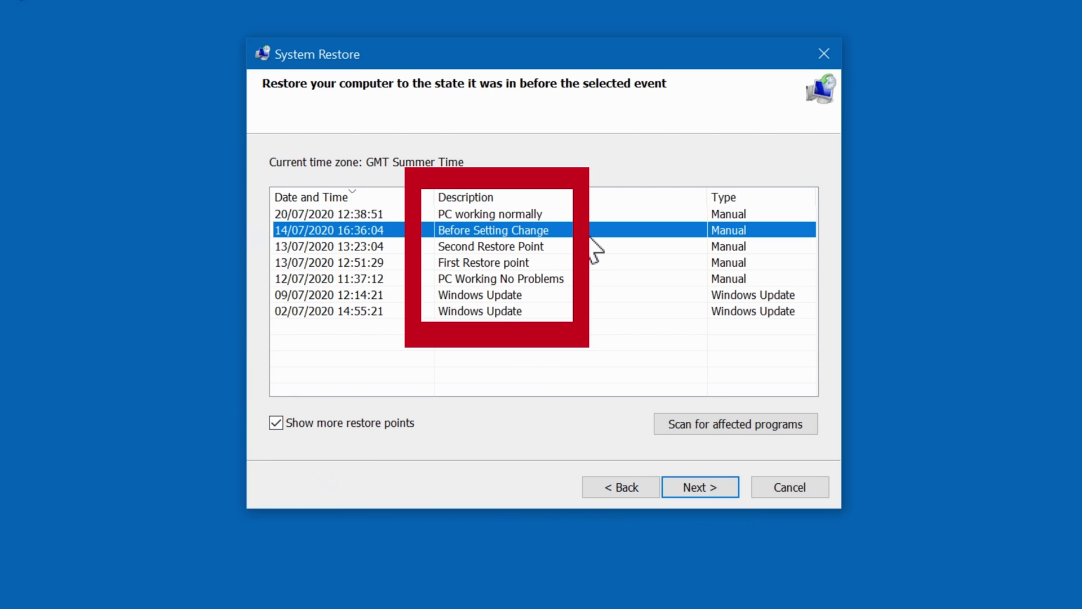
click(573, 214)
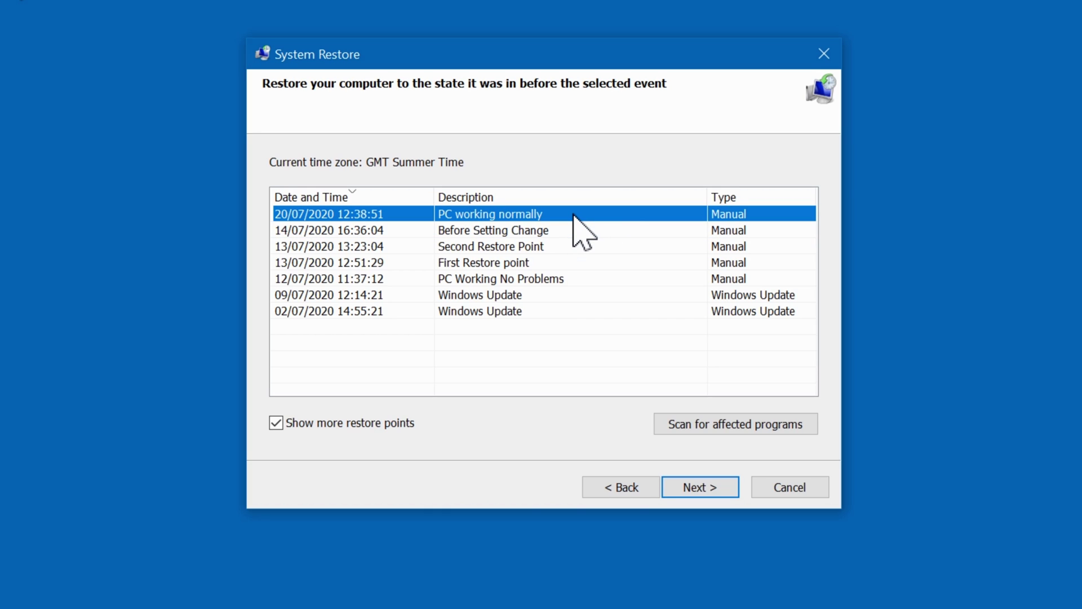
click(806, 430)
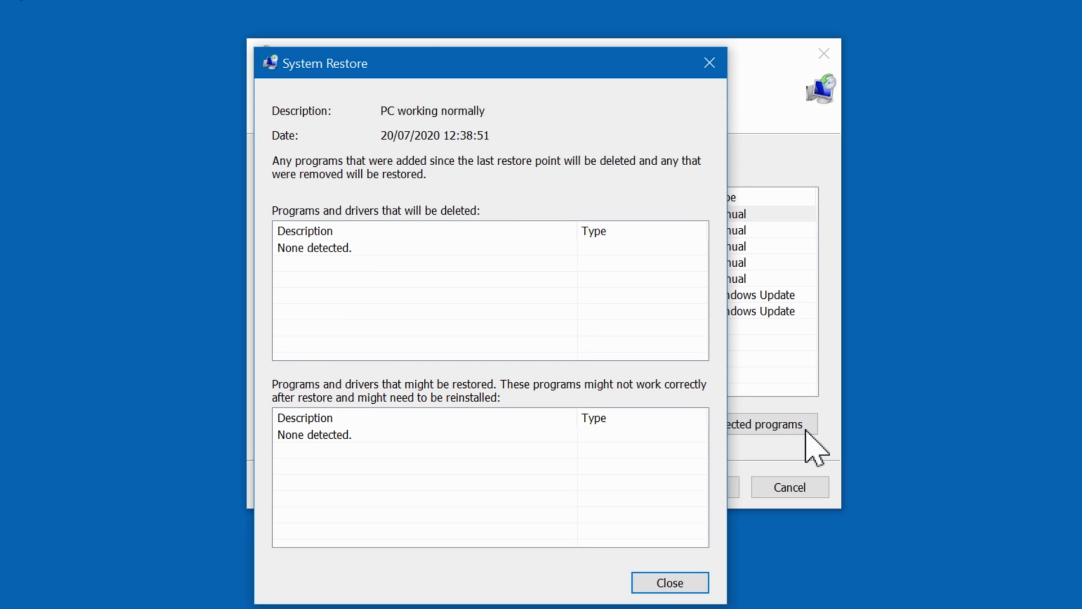
click(696, 579)
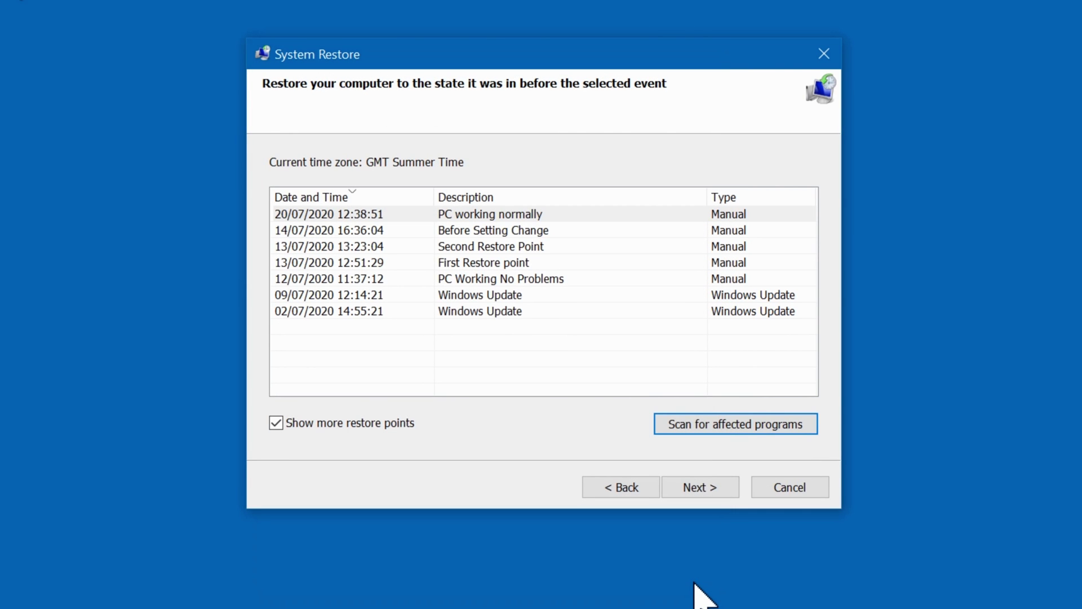
Proceed with the "PC working normally" restore point and confirm starting the system restore
click(733, 490)
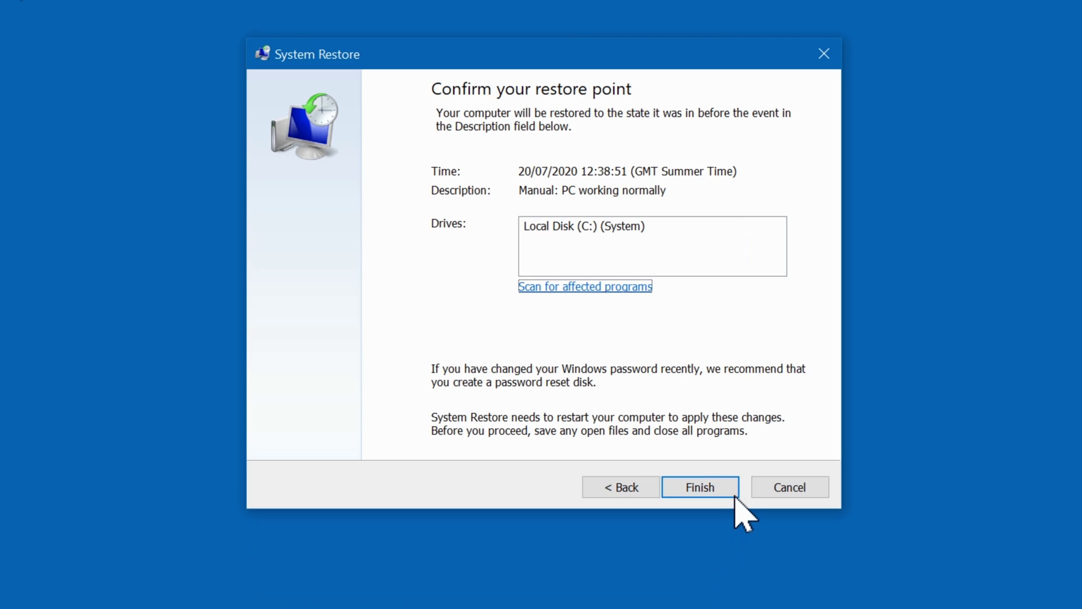
click(721, 489)
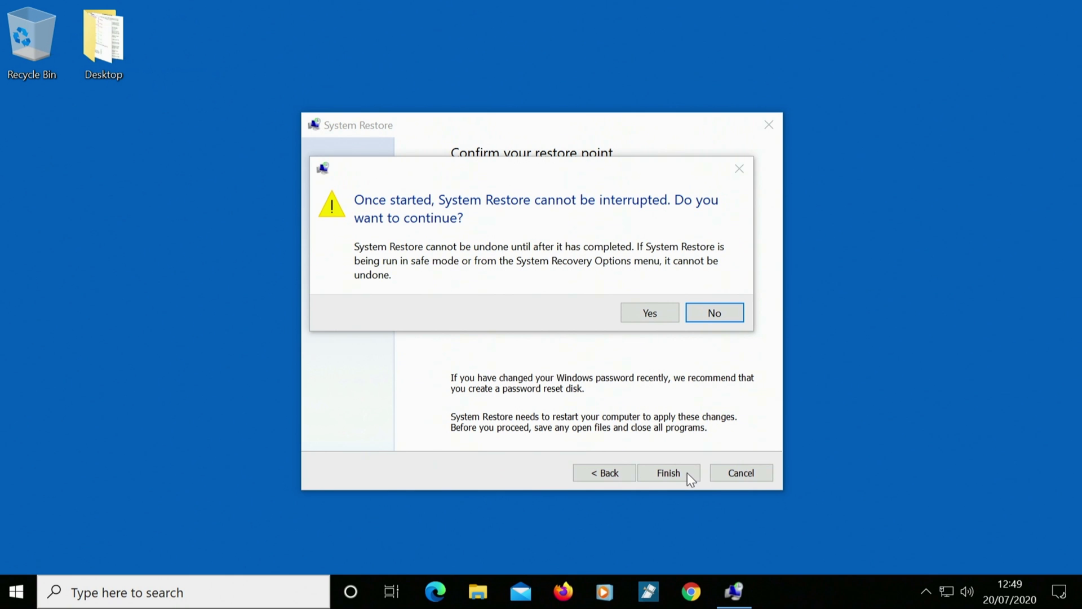
click(666, 315)
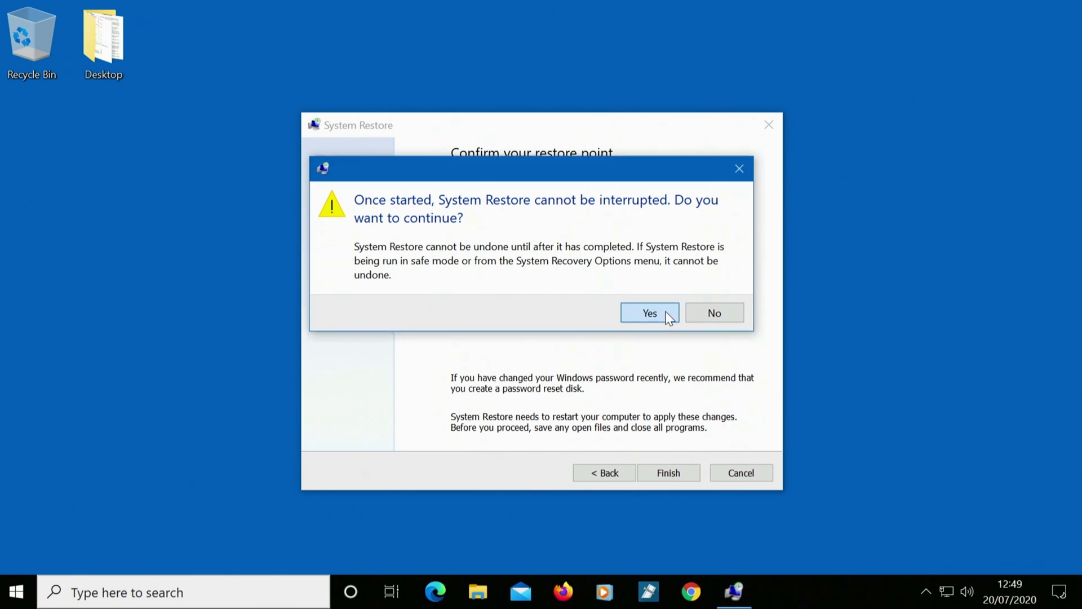
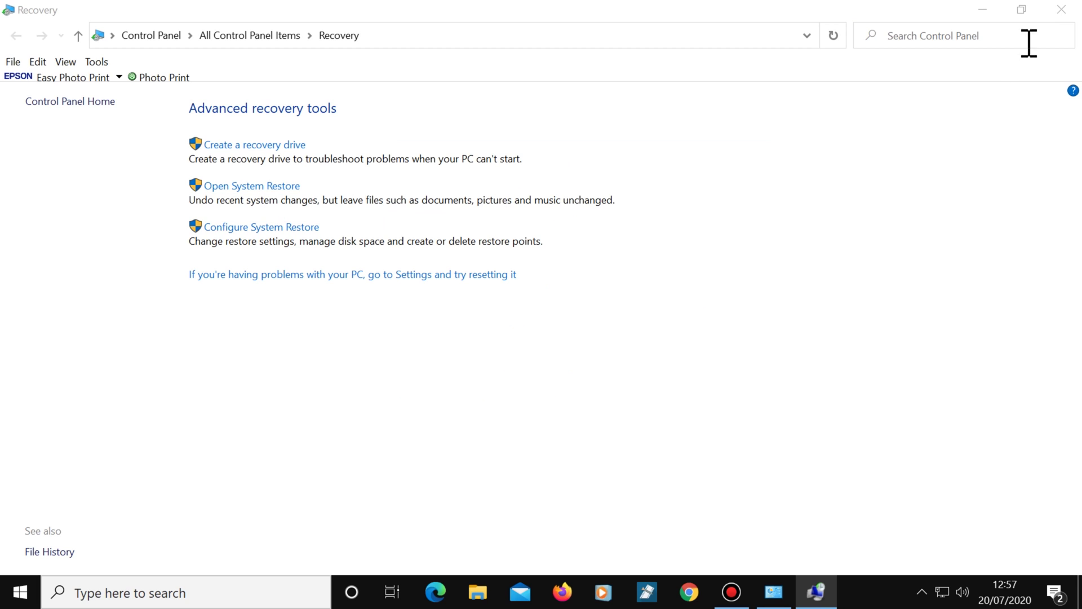
Close the Recovery window and review the confirmation page for Undo System Restore, returning to the restore options
click(1061, 10)
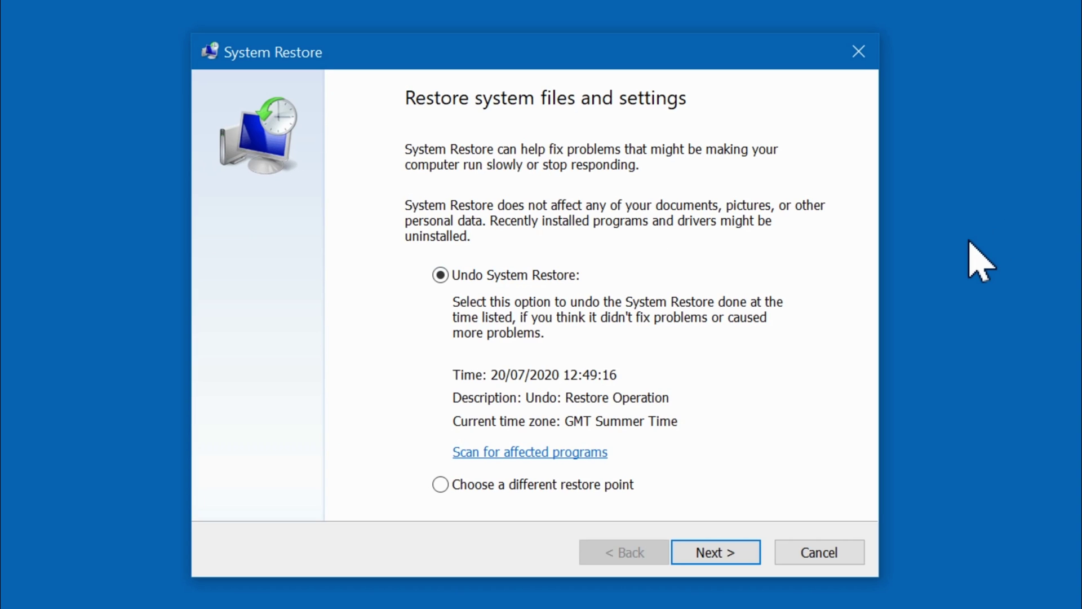
click(441, 275)
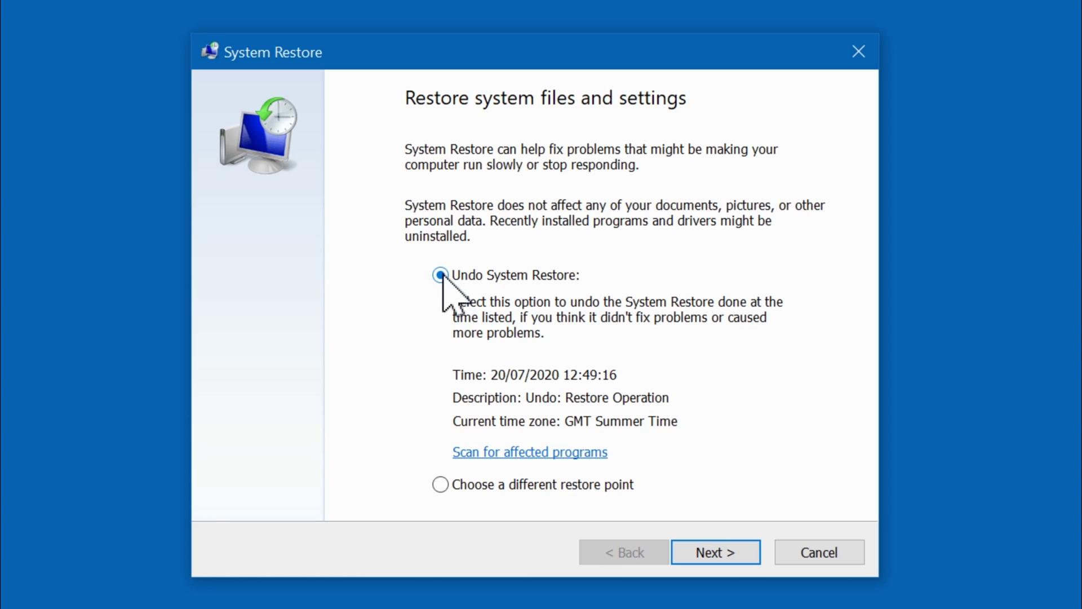
click(748, 559)
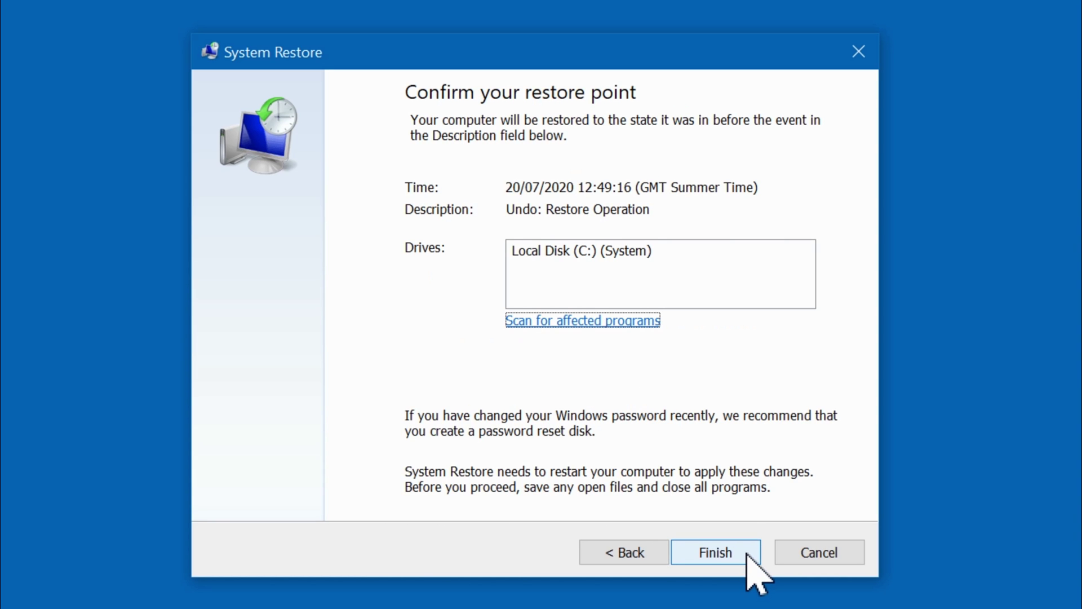
click(657, 555)
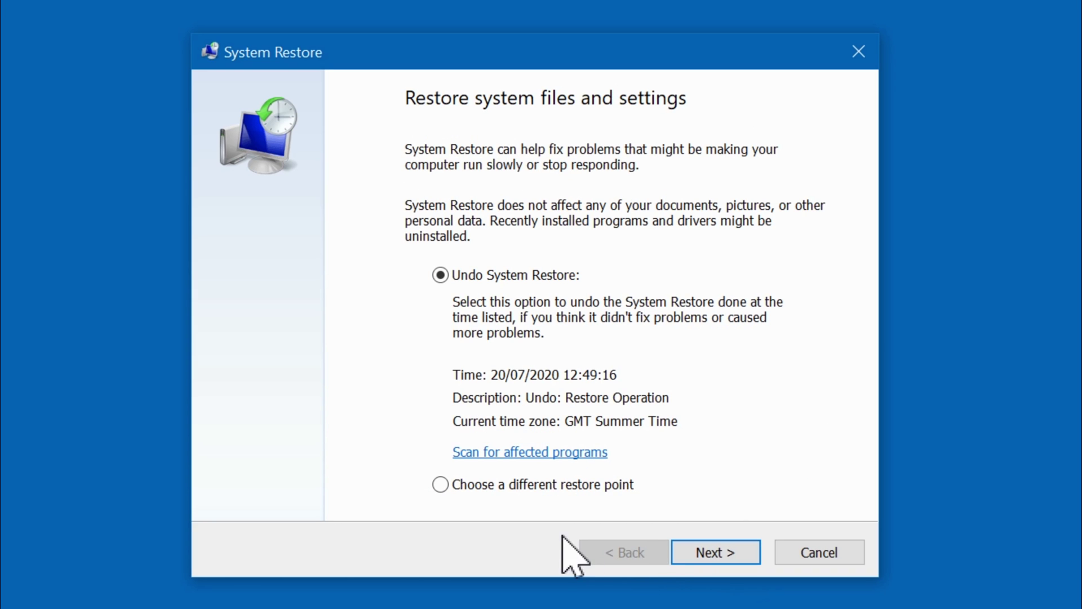
Select the option to choose a different restore point and proceed to the list of available points
click(440, 485)
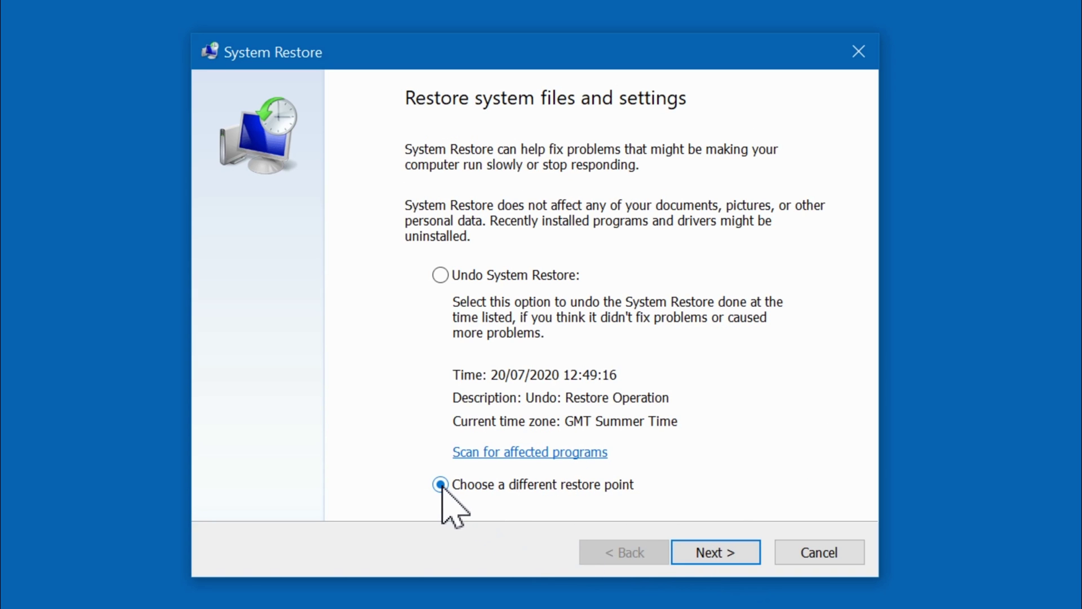
click(692, 555)
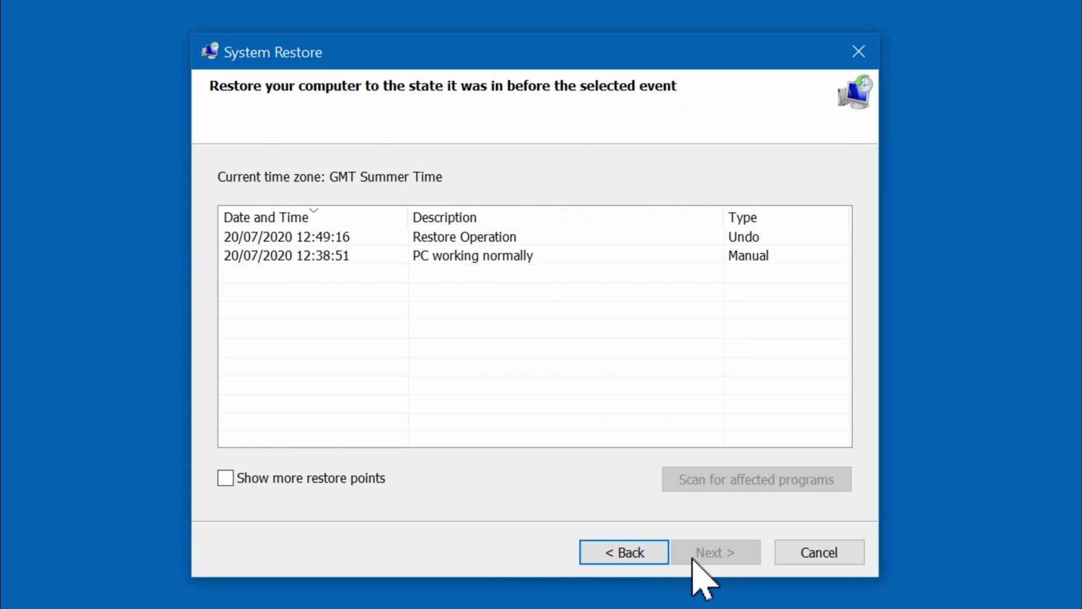
Show more restore points, choose the "Before Setting Change" point and confirm restoring Local Disk (C:) from it
click(225, 478)
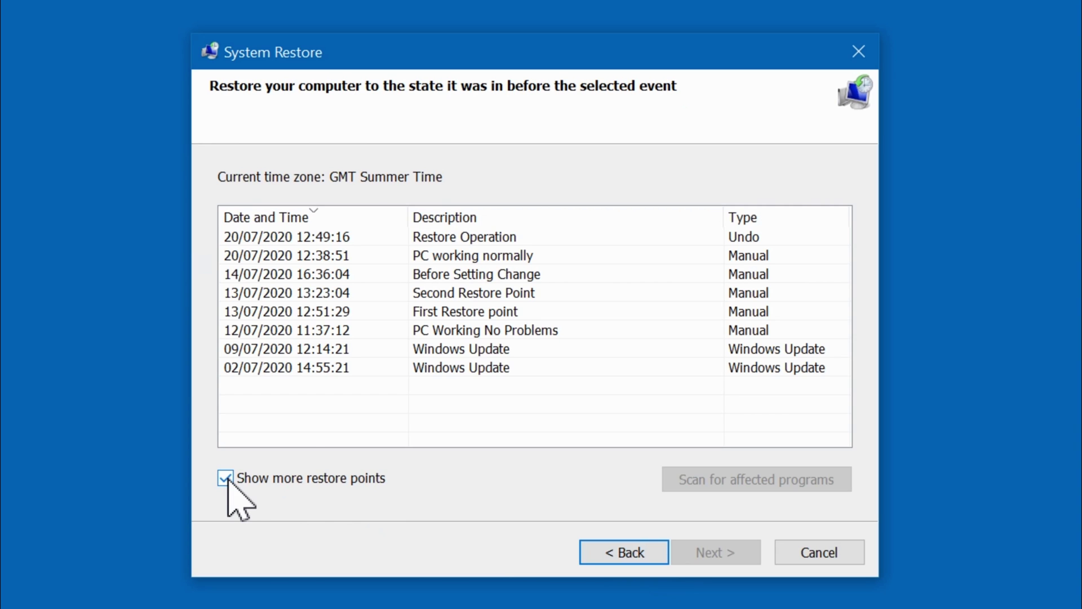
click(350, 275)
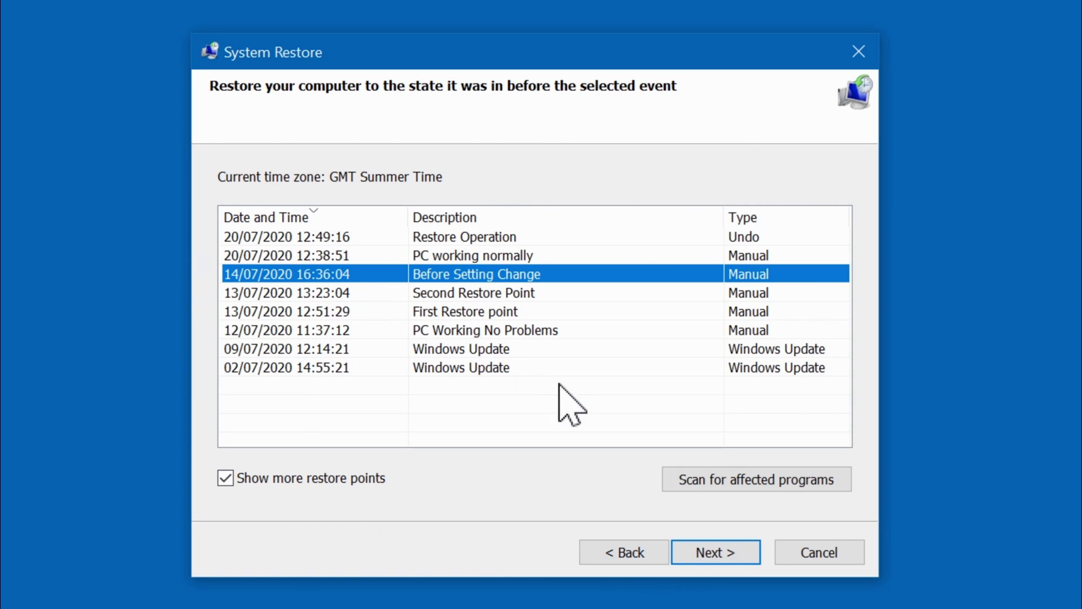
click(753, 554)
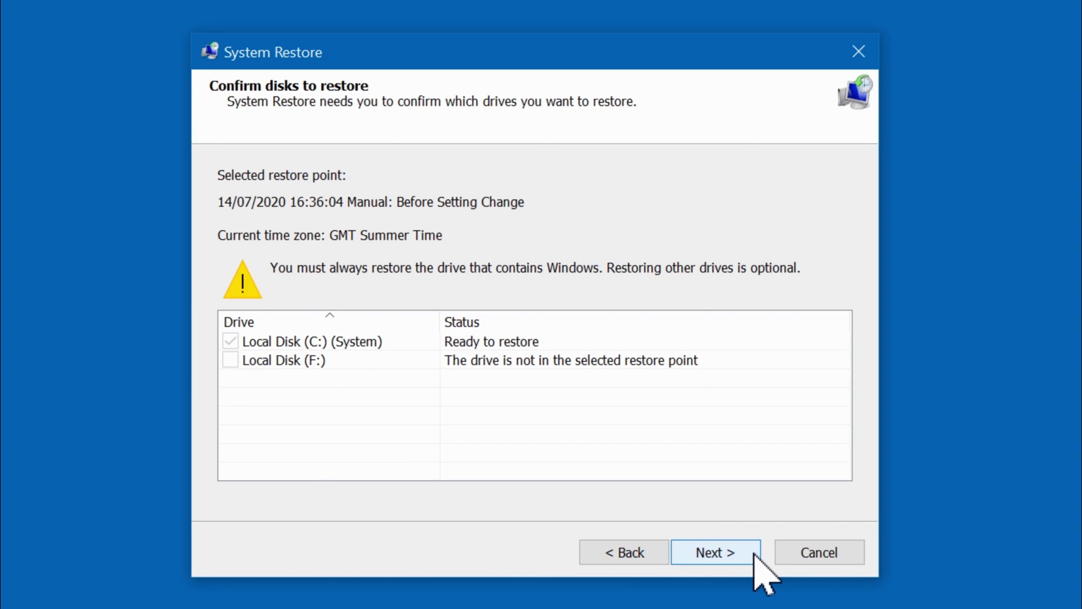
click(754, 554)
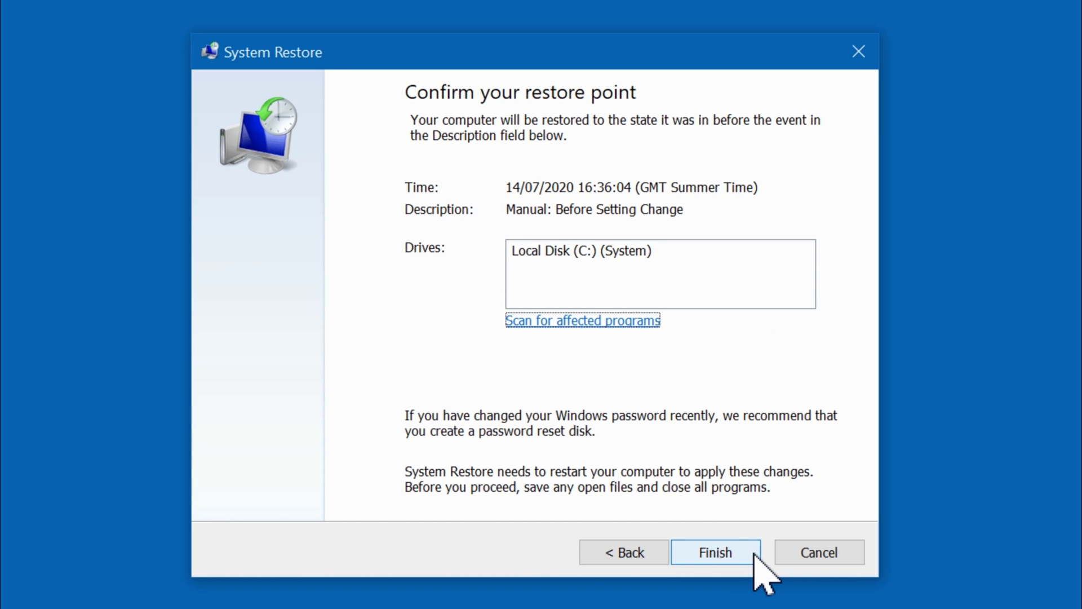
click(755, 553)
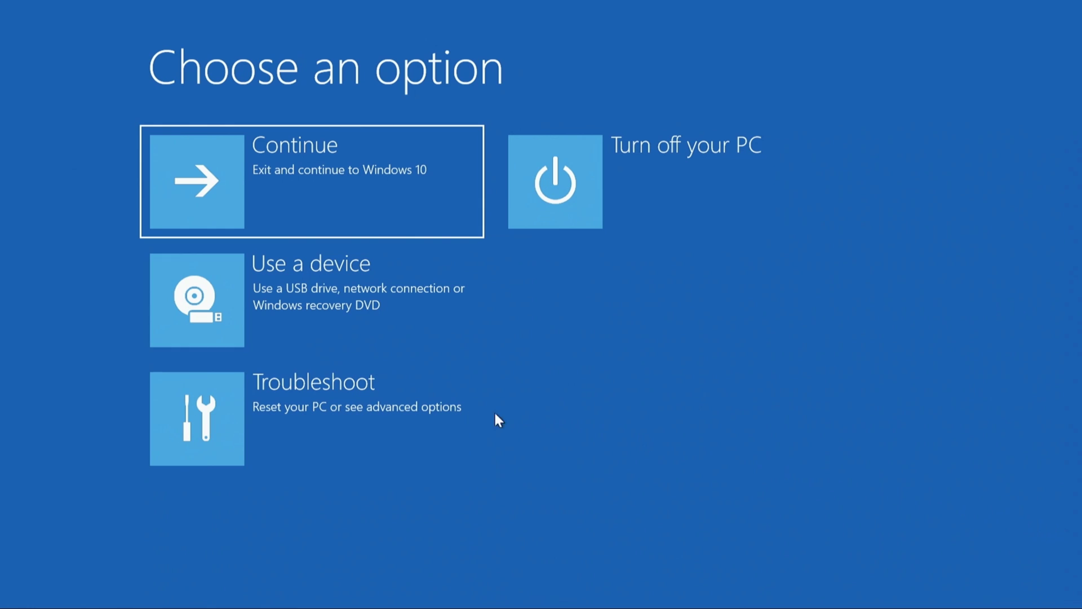
Start System Restore from the advanced troubleshooting options and sign in to the user account with the account password
click(228, 435)
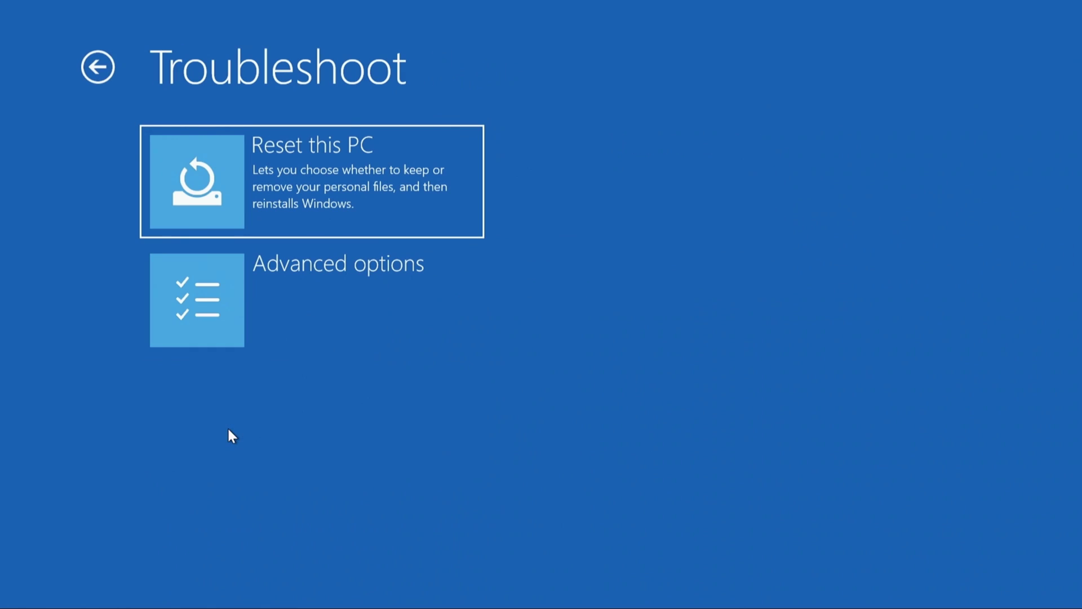
click(224, 326)
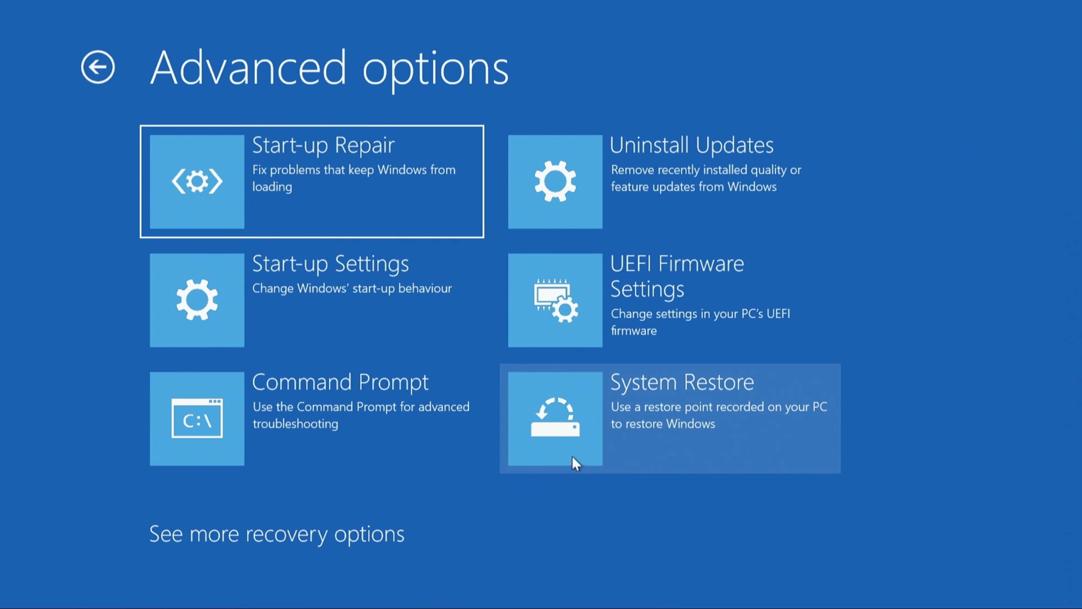
click(586, 445)
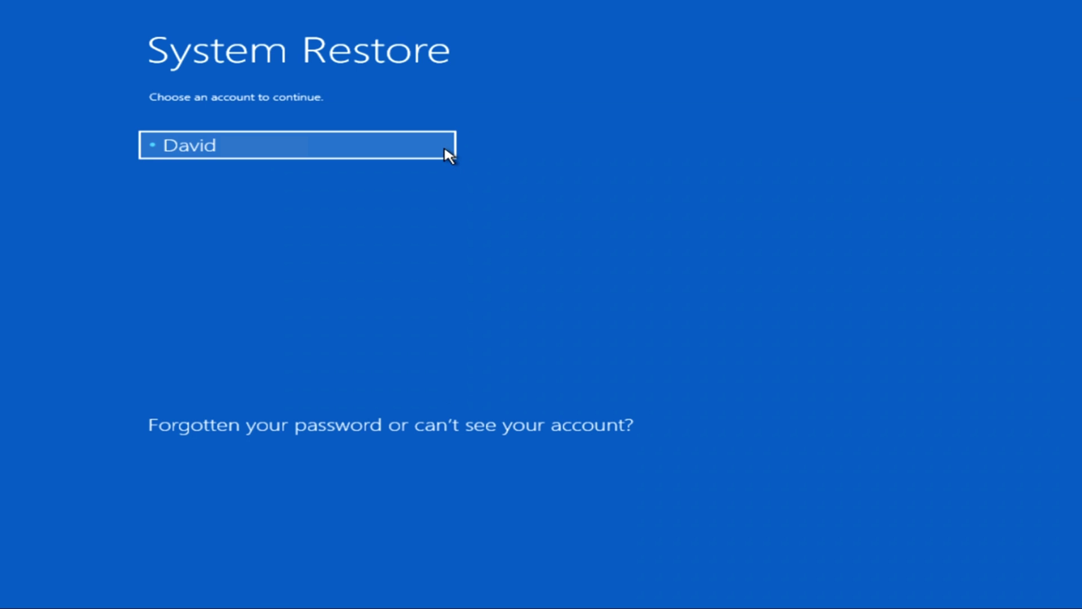
click(445, 150)
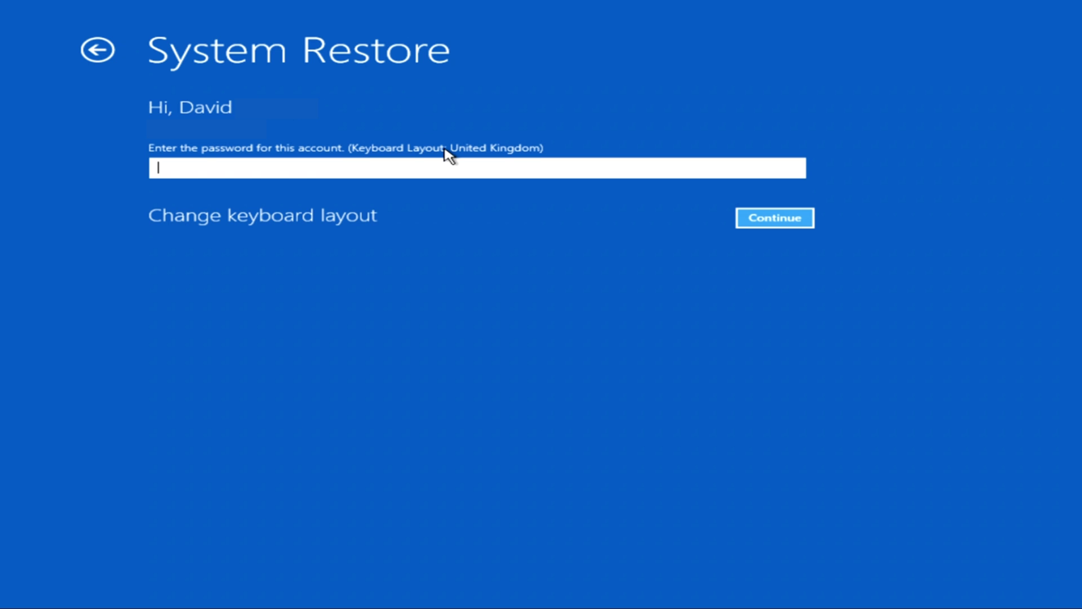
key(ctrl+v)
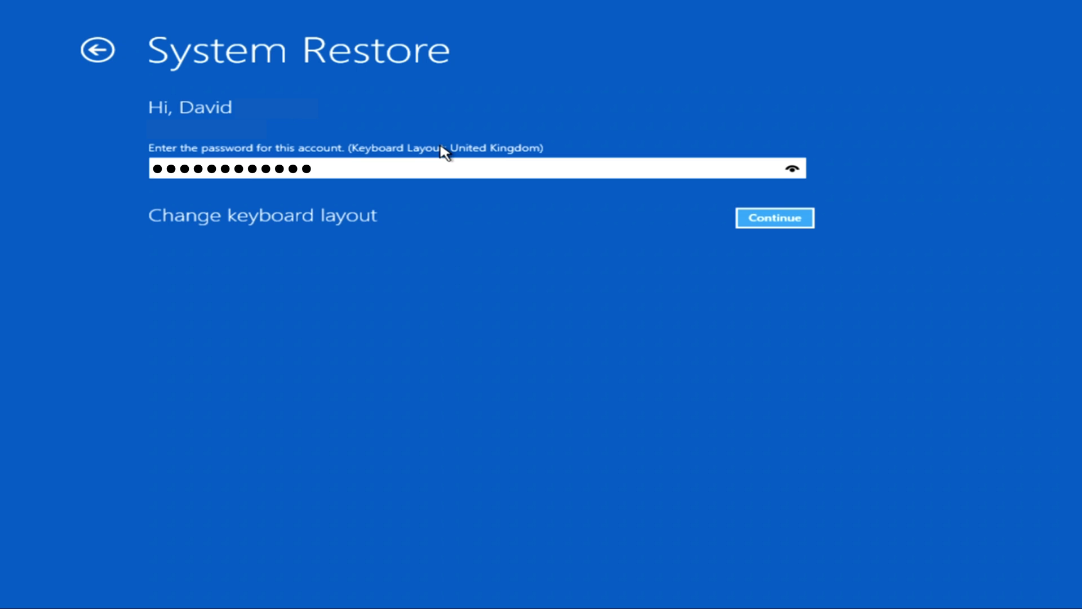
click(804, 224)
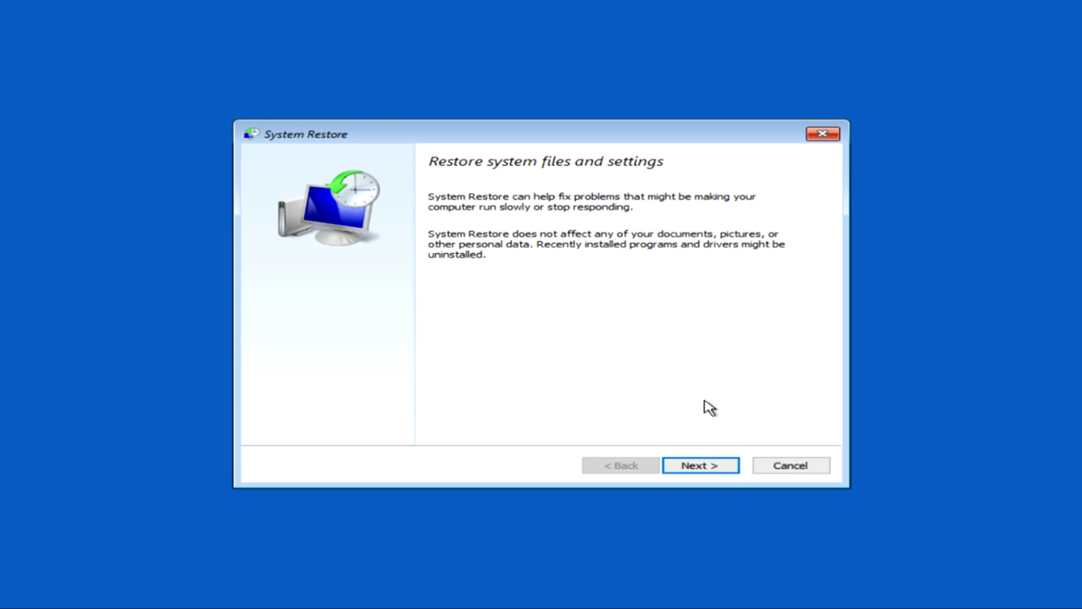
Show more restore points and scan the "Restore Operation" undo point for affected programs, closing the report when done
click(731, 473)
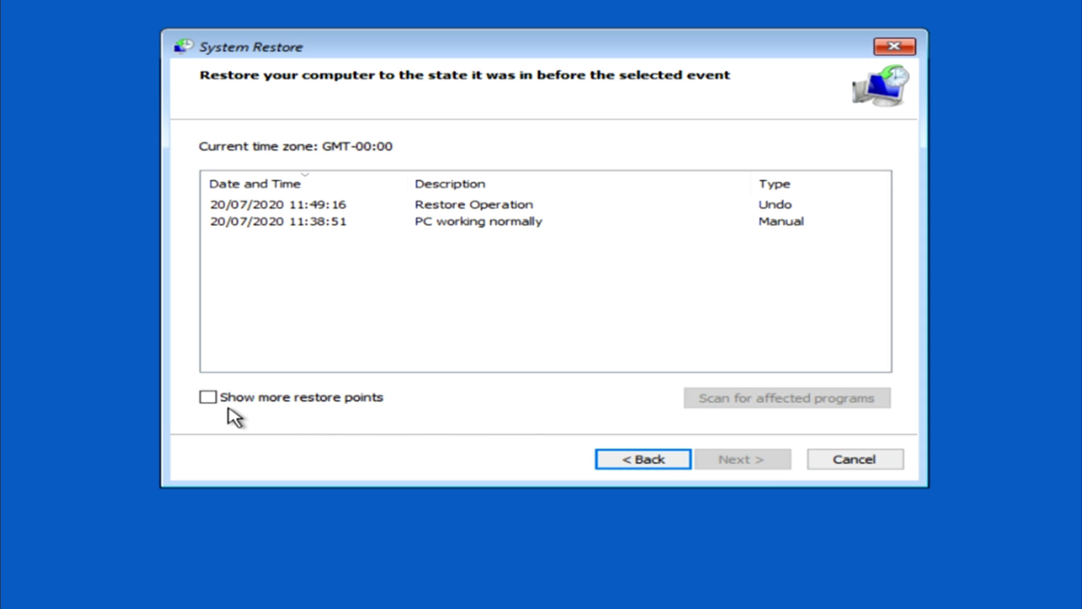
click(207, 398)
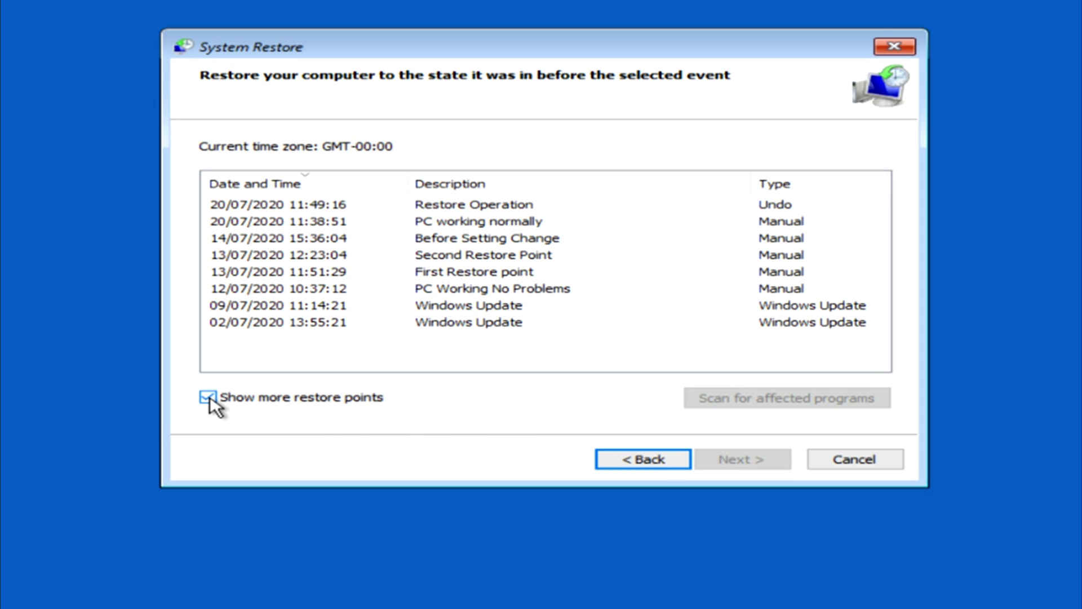
click(291, 204)
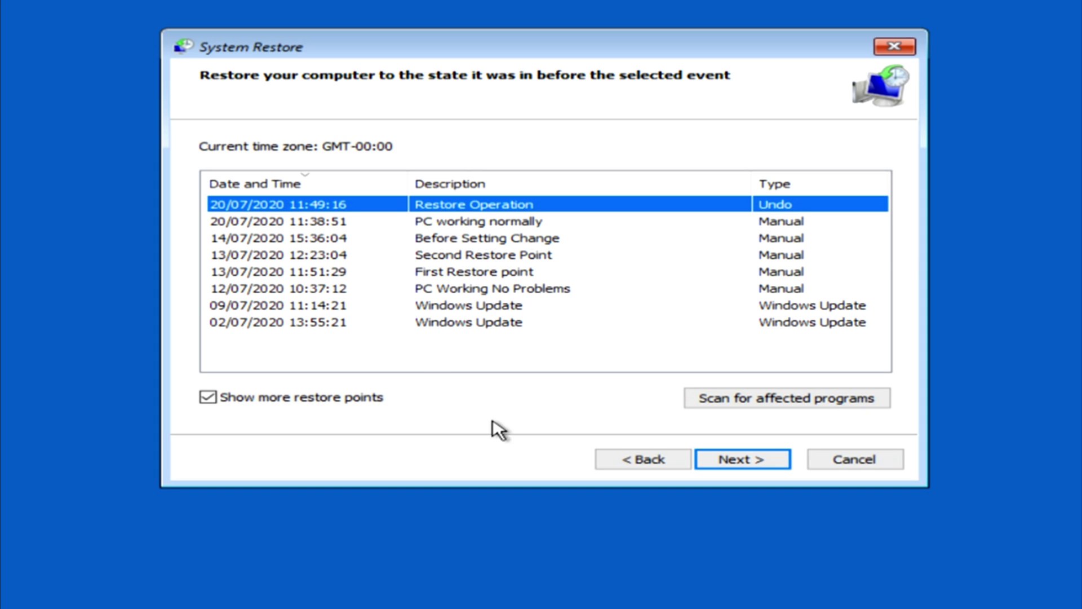
click(699, 404)
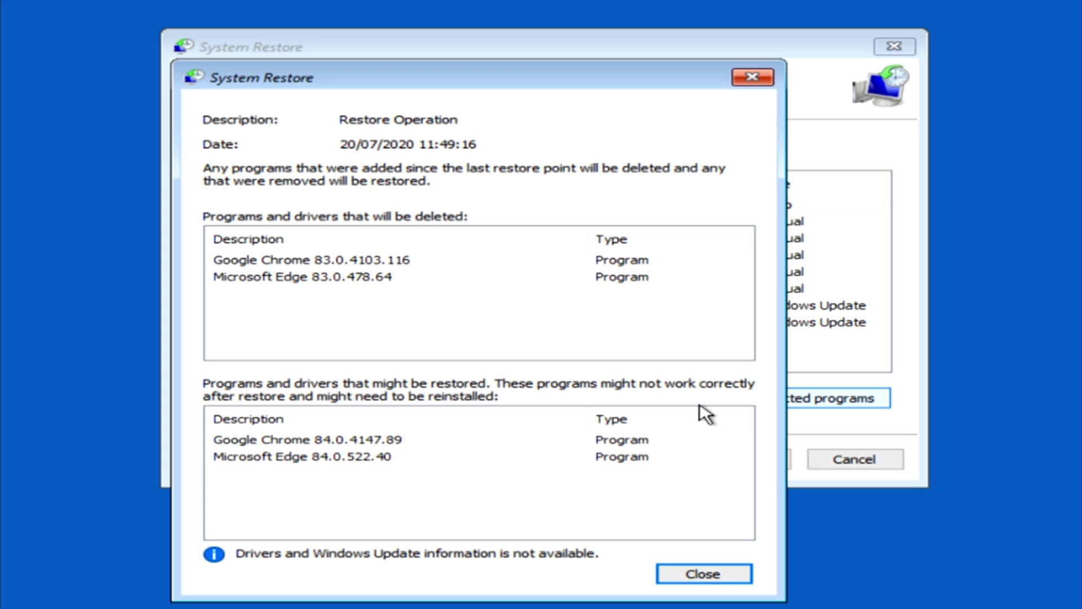
click(707, 574)
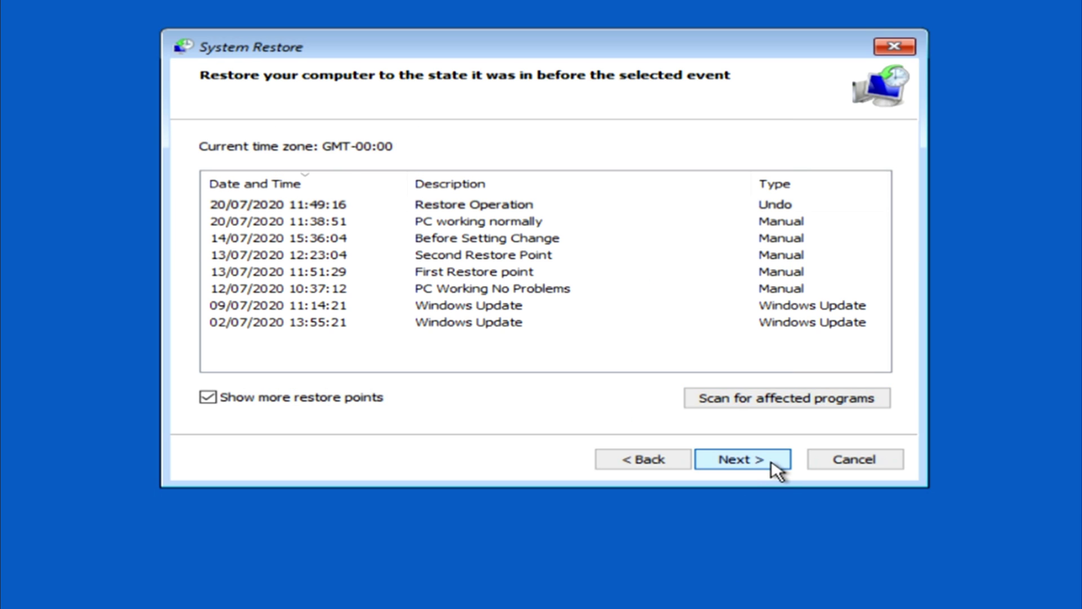
Proceed with the "Restore Operation" undo point and confirm restoring Local Disk (C:)
click(774, 468)
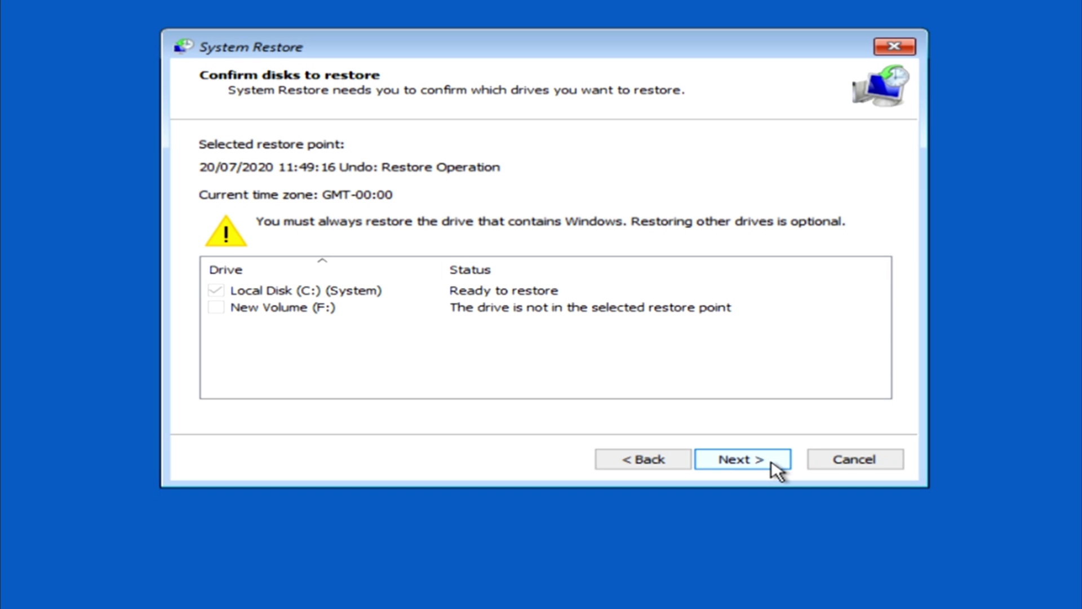
click(776, 468)
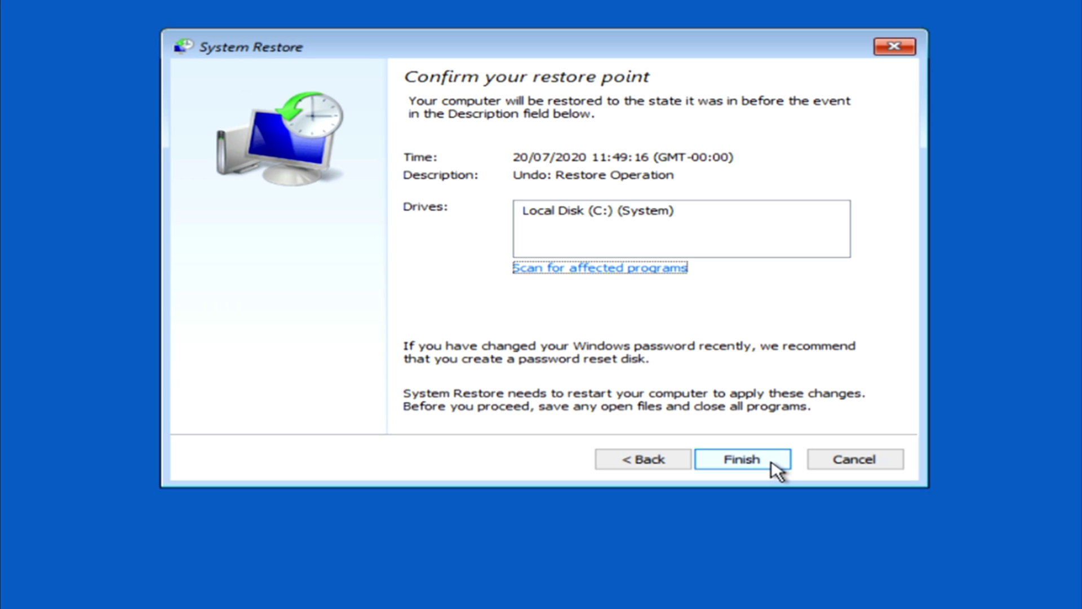
click(742, 459)
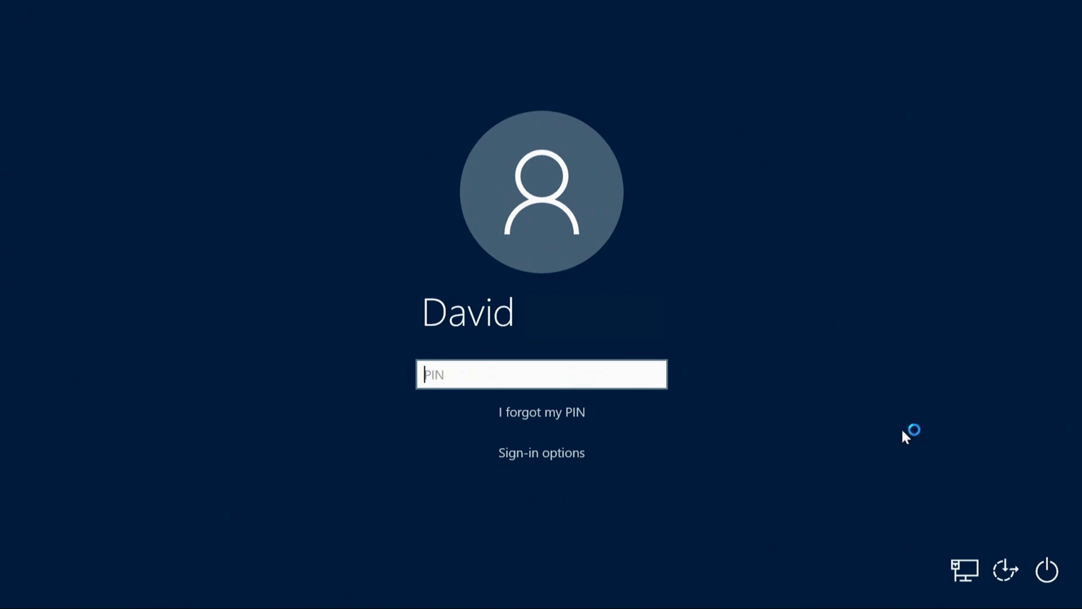
Restart the PC from the sign-in screen into the Windows recovery options, accepting the possible loss of unsaved work
click(1049, 568)
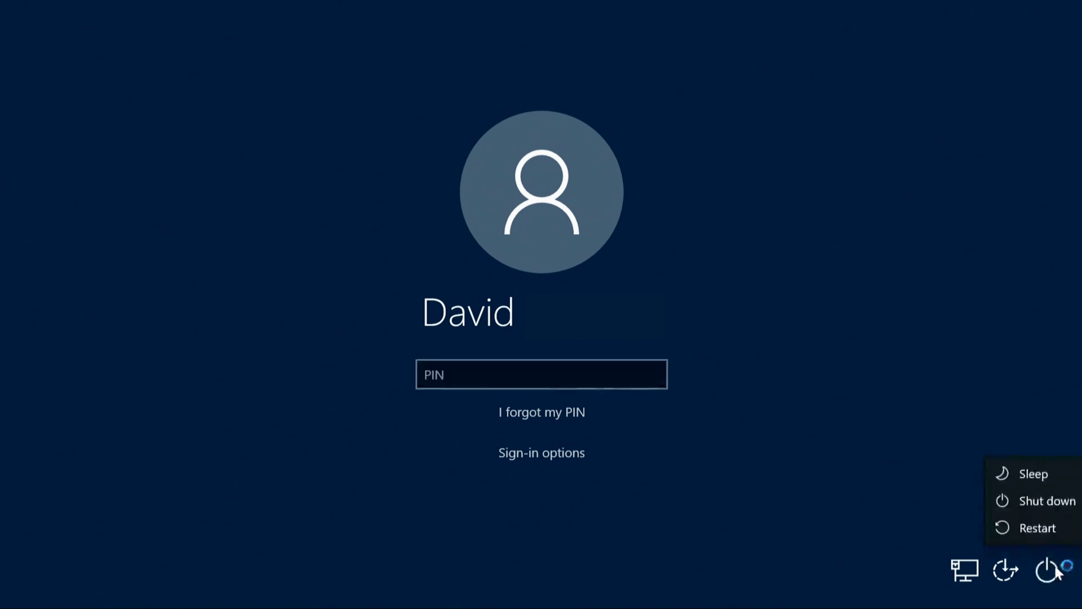
click(1063, 528)
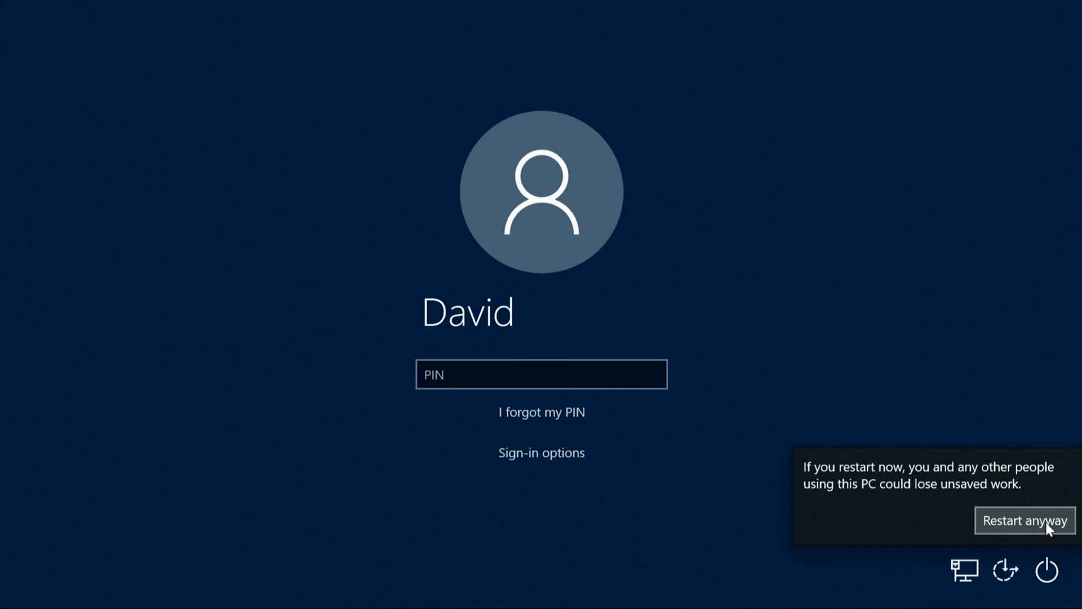
click(1046, 522)
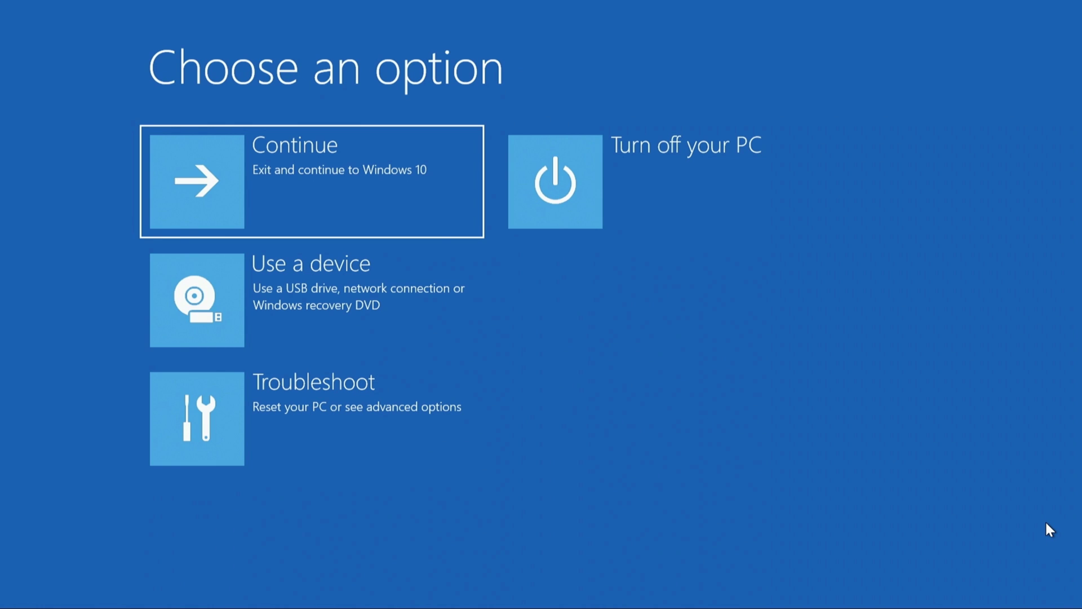
Go through the advanced troubleshooting options to System Restore, choose the user account and enter its account password
click(229, 428)
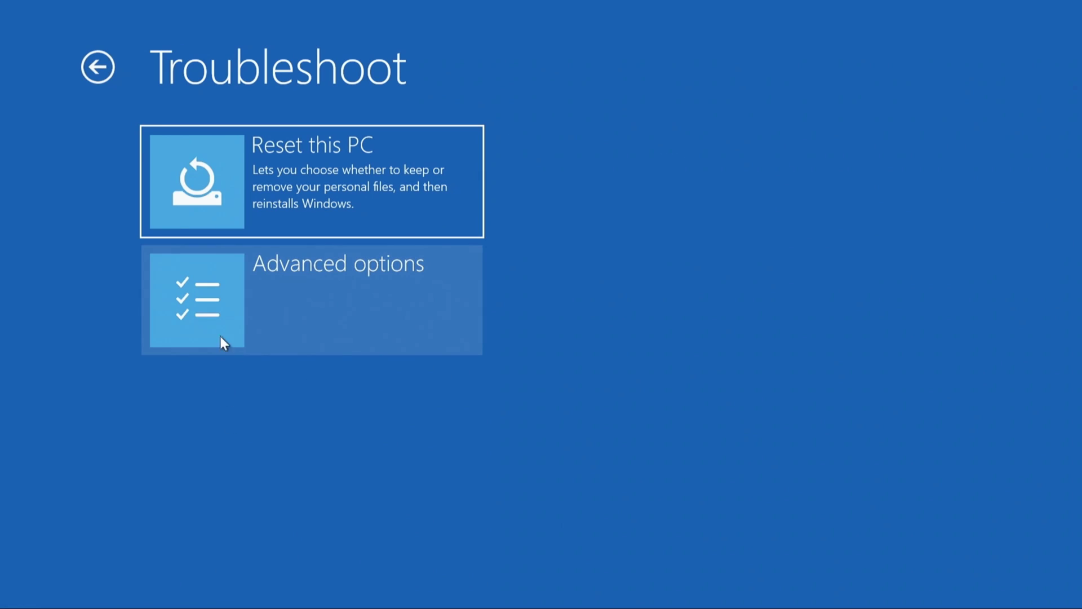
click(220, 320)
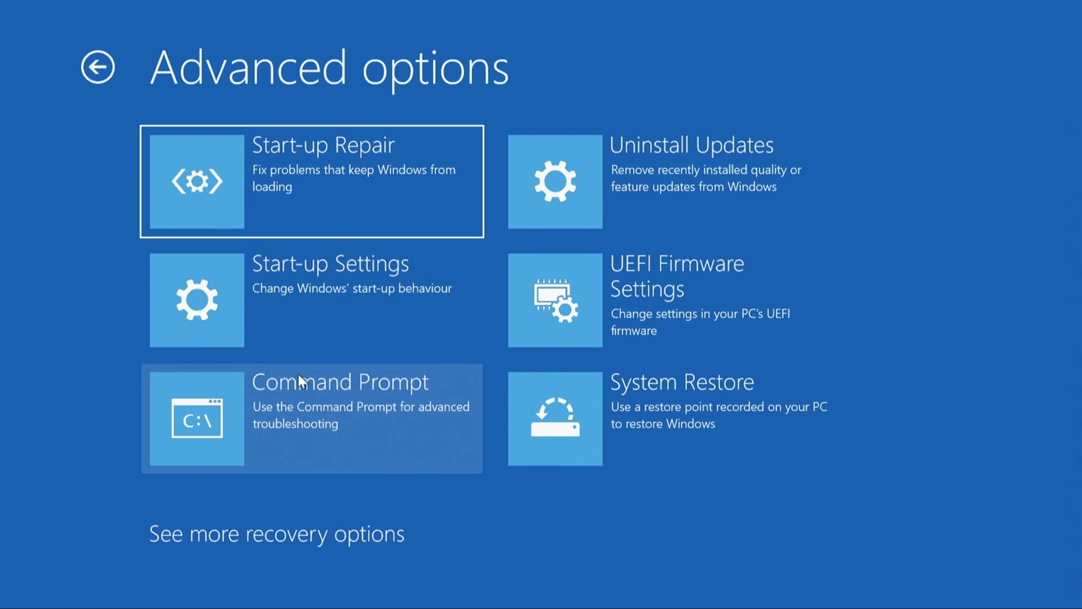
click(586, 444)
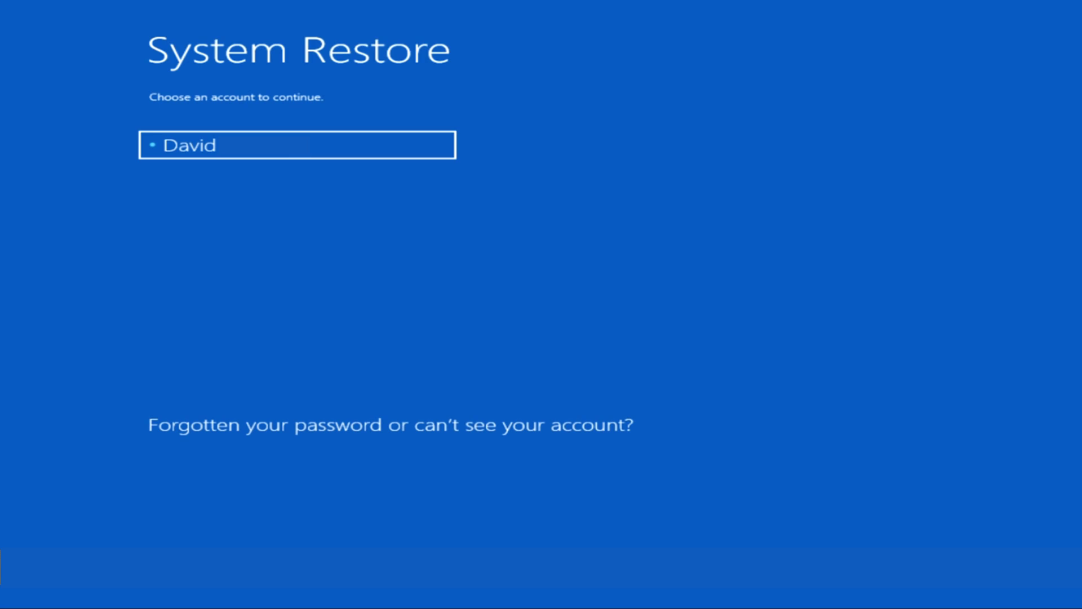
click(444, 150)
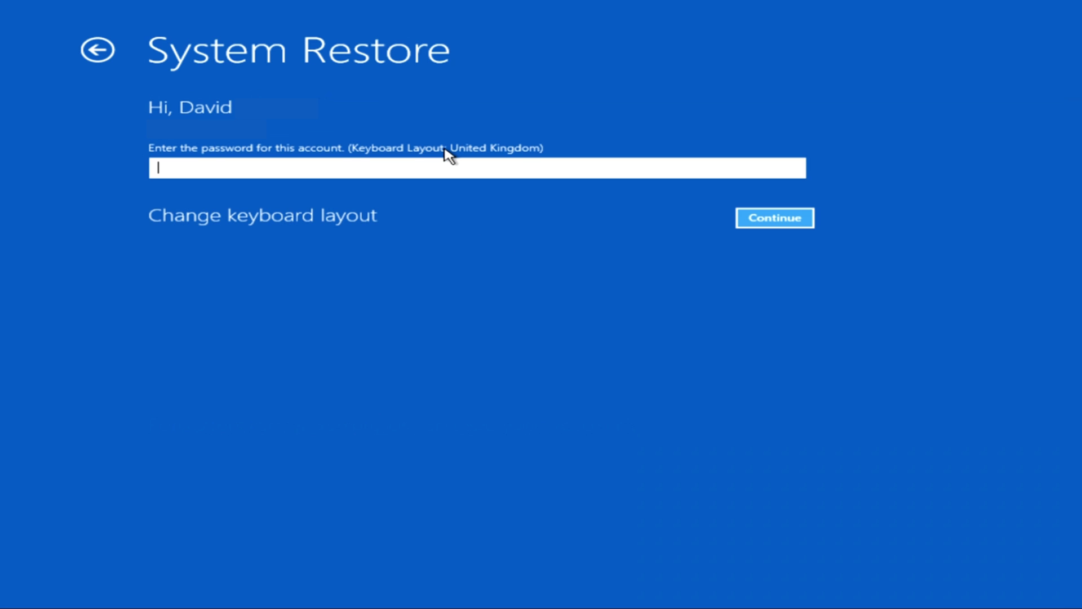
key(ctrl+v)
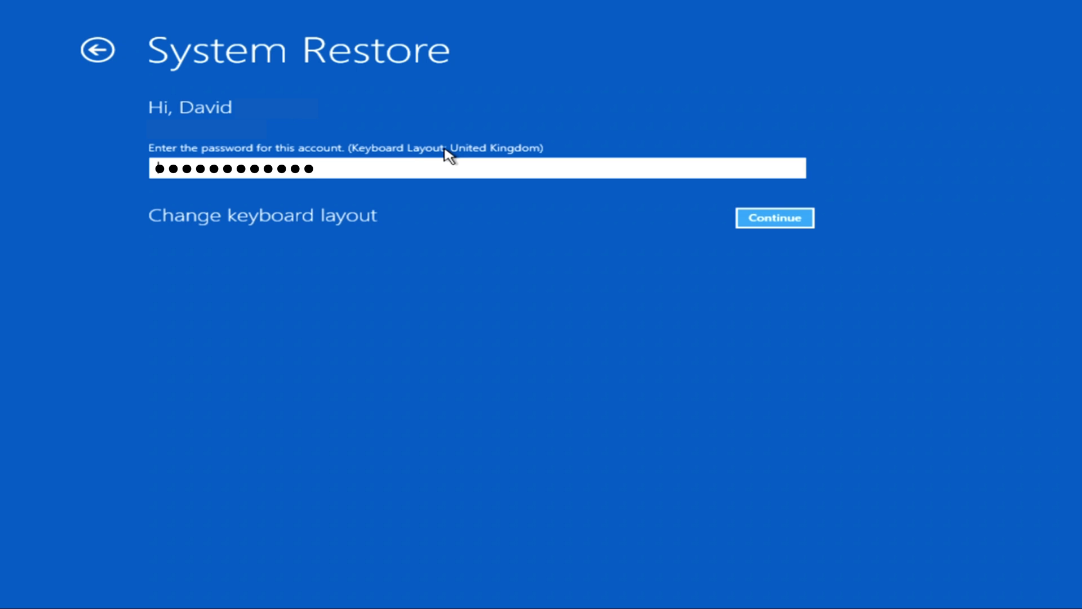
click(804, 223)
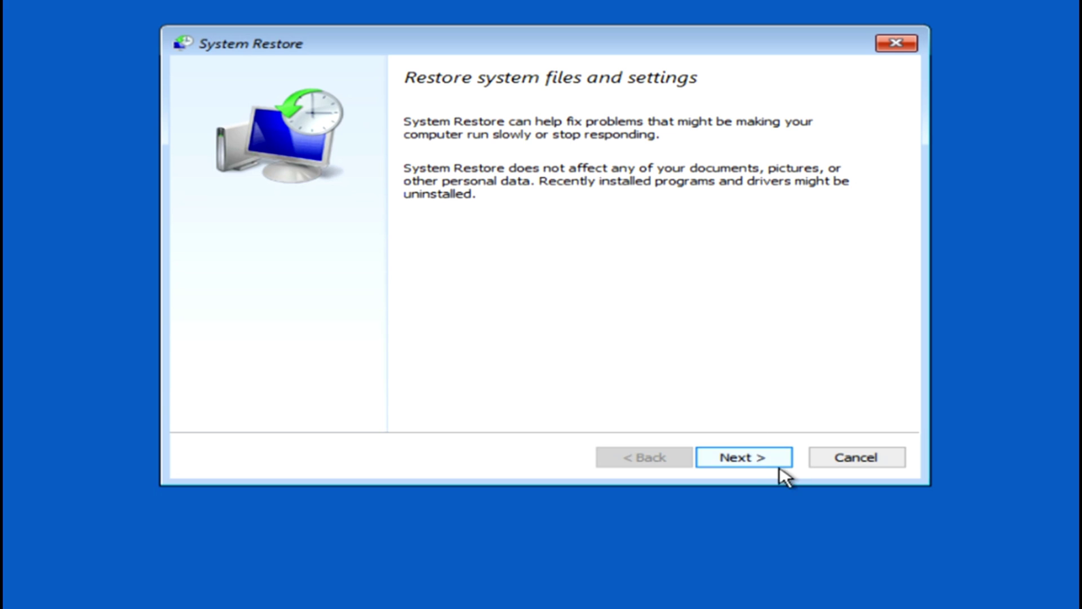
List all restore points, select the "Restore Operation" undo point and check which programs it affects
click(782, 467)
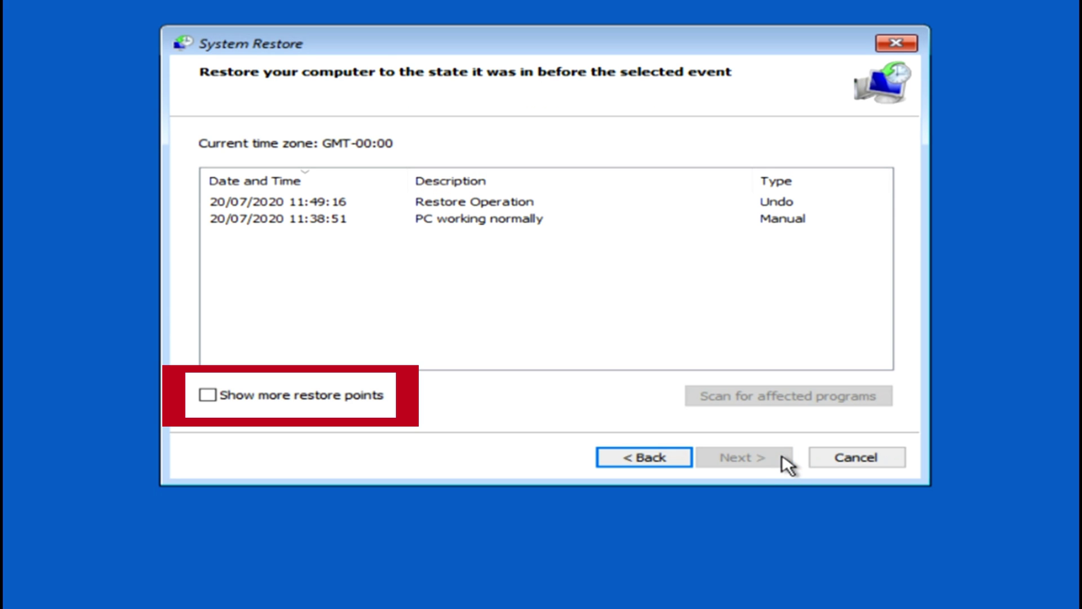
click(208, 396)
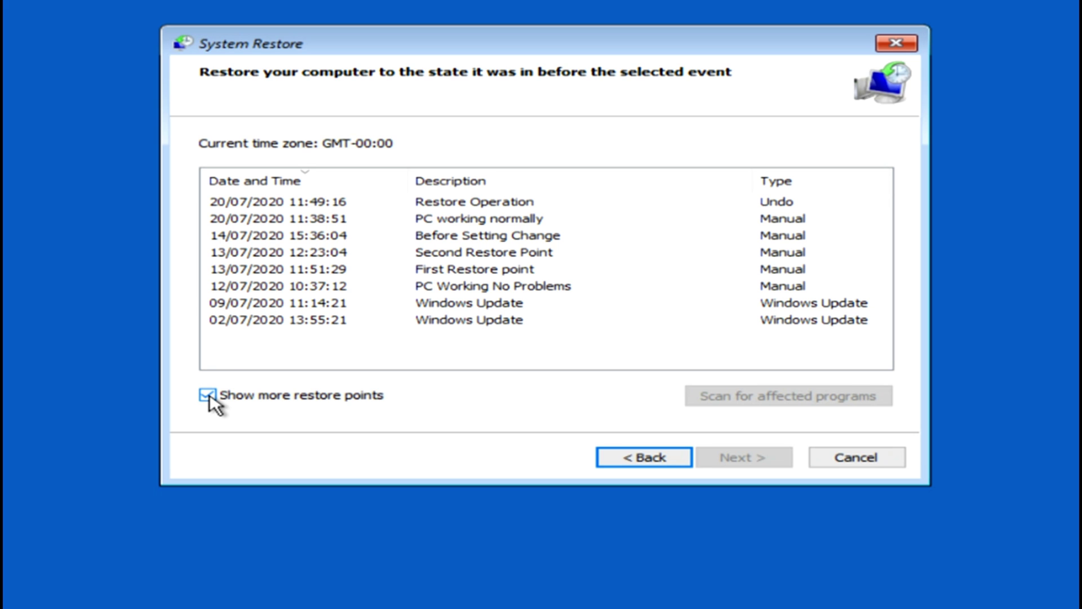
click(291, 203)
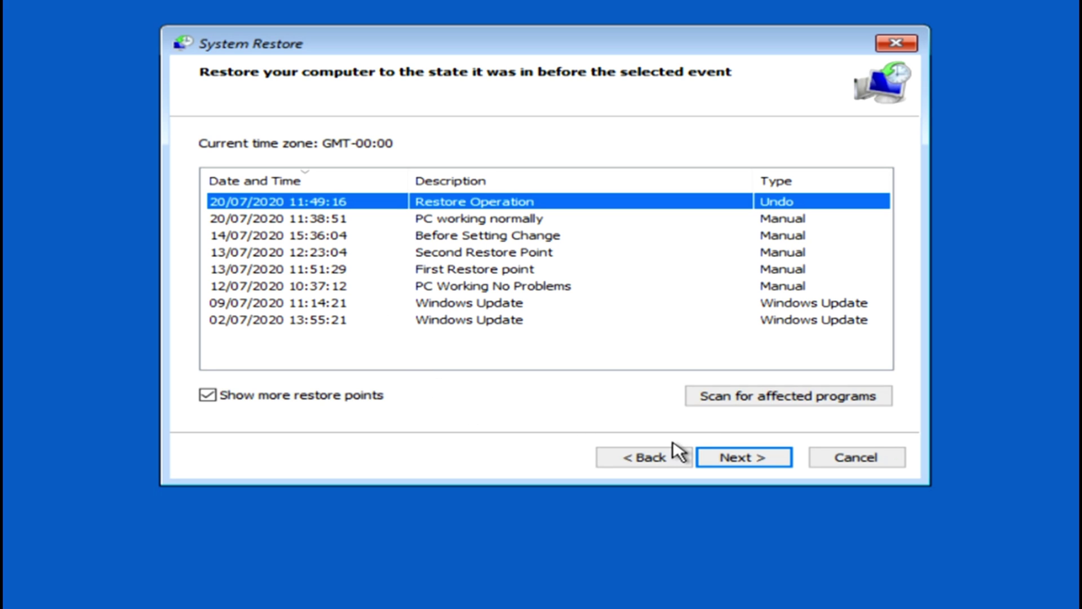
click(705, 404)
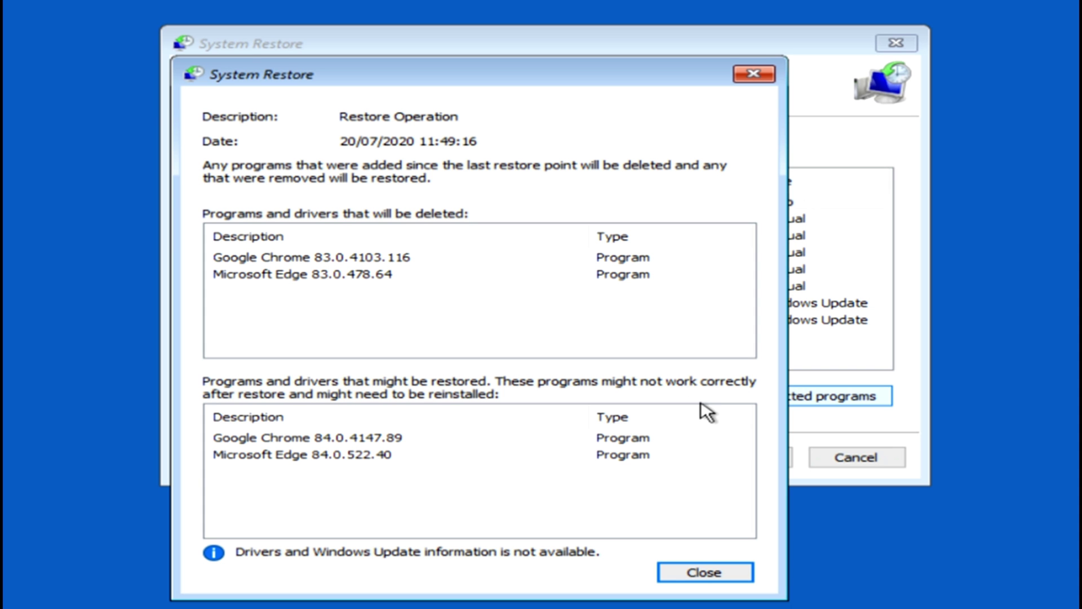
click(704, 571)
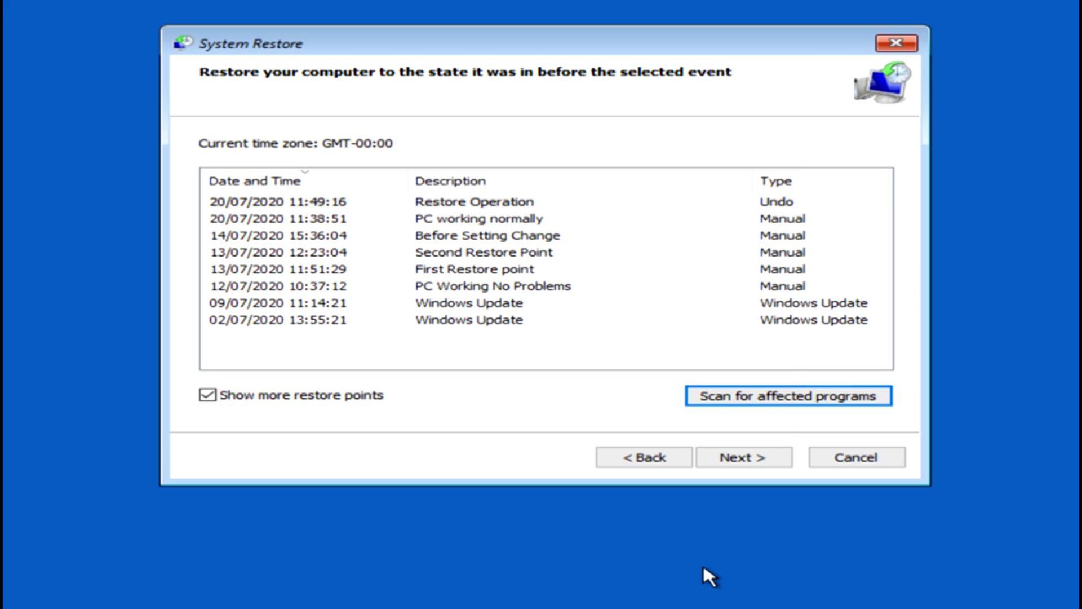
Accept Local Disk (C:) as the drive to restore and finish the wizard for the "Restore Operation" undo point
click(773, 461)
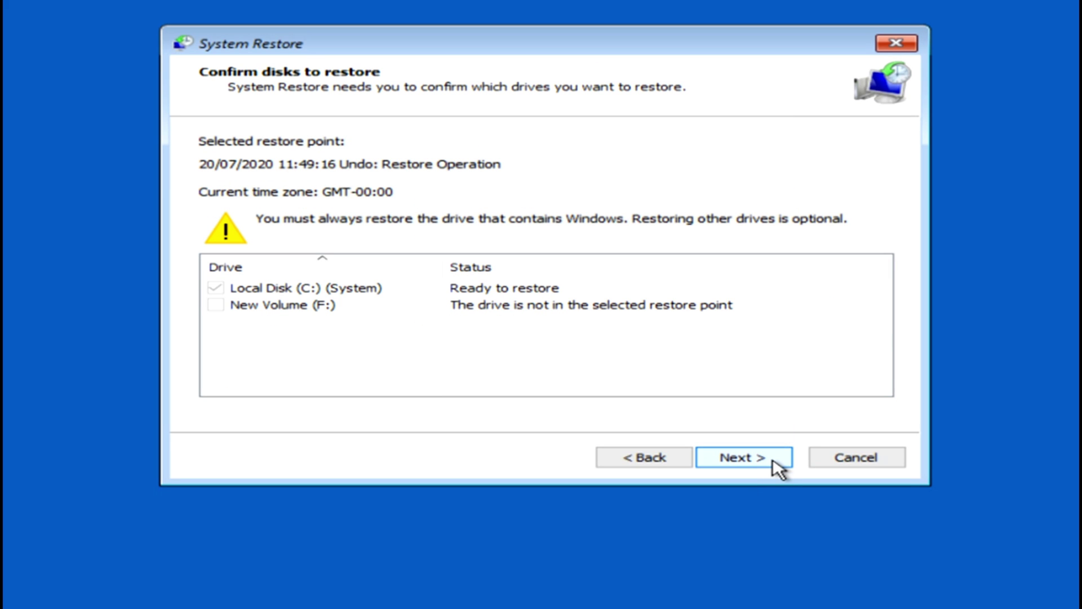
click(775, 463)
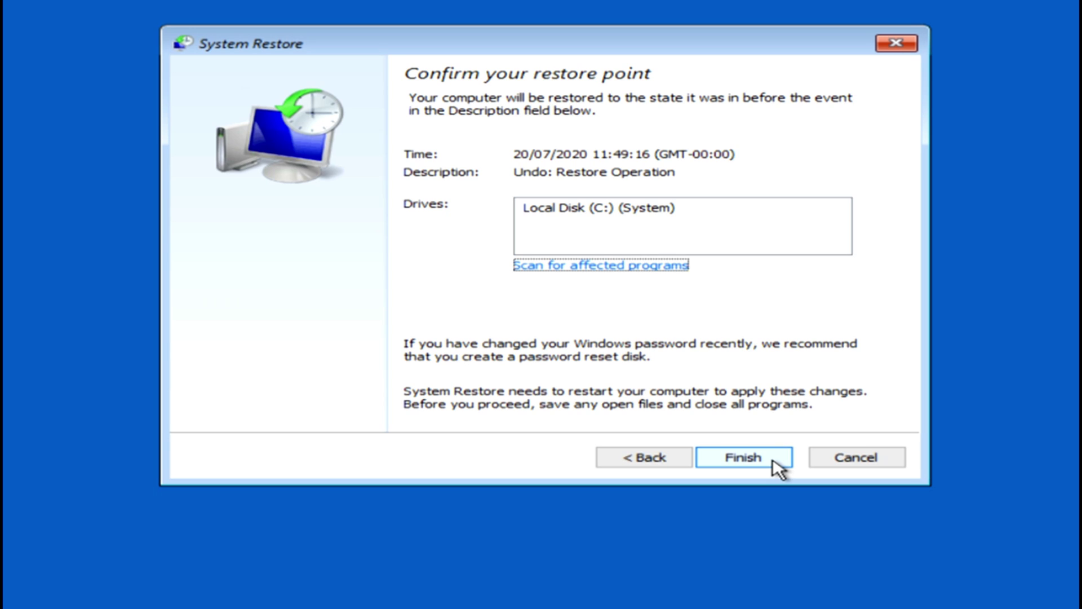
click(777, 465)
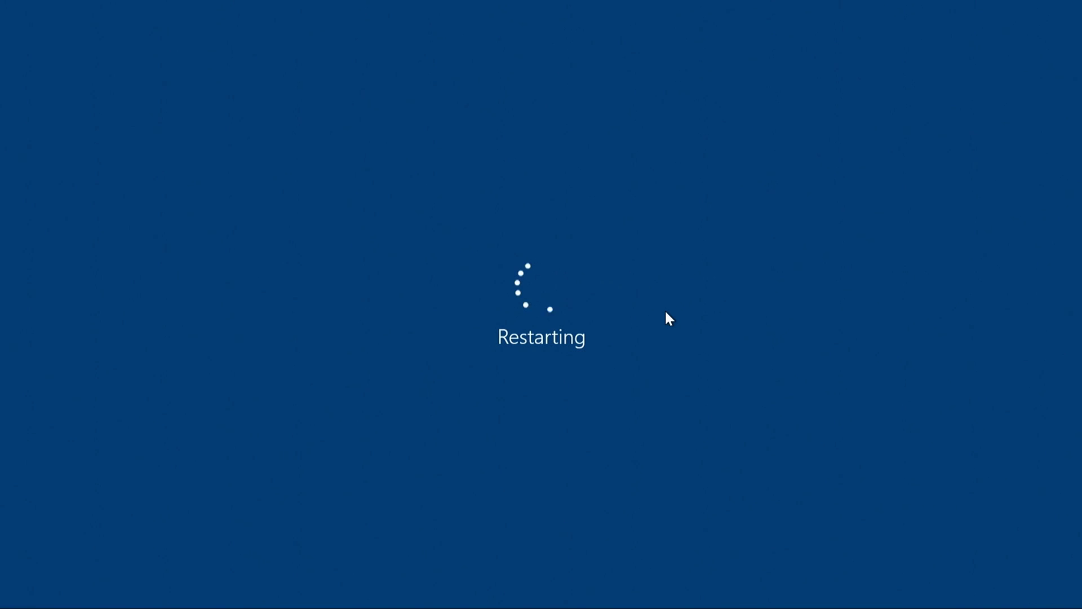